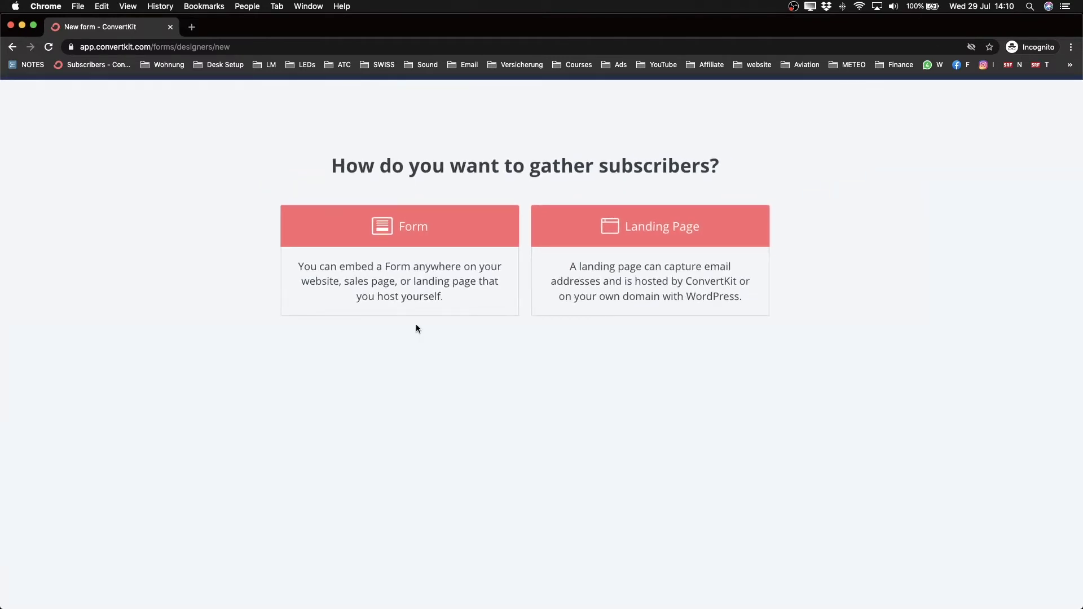
Step: Choose to gather subscribers with an embeddable form rather than a landing page
{"action": "left_click", "coordinate": [410, 234]}
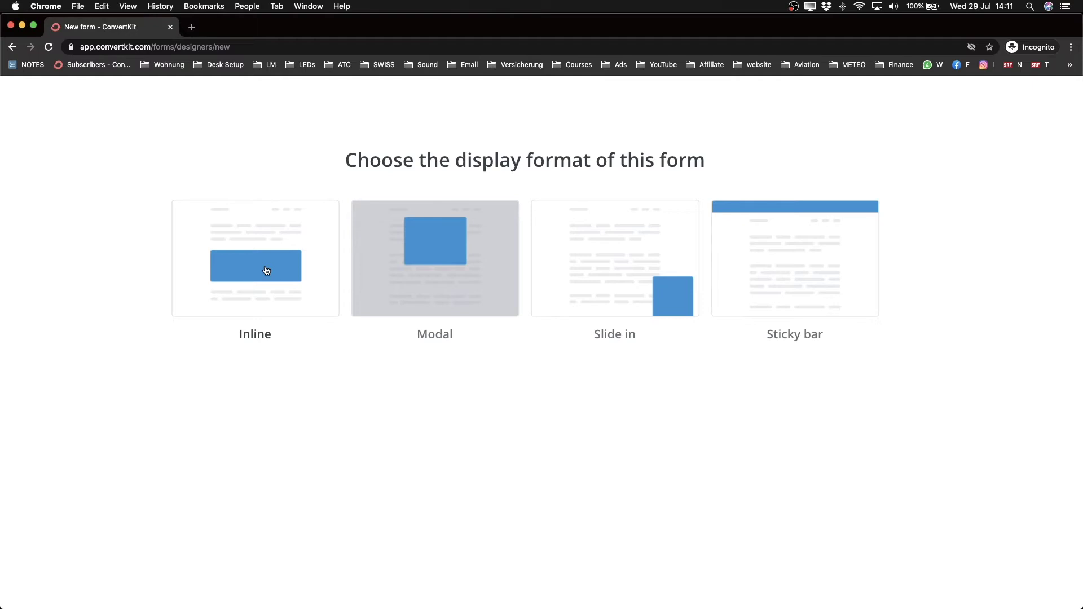
Step: Select the Inline display format for the new form
{"action": "left_click", "coordinate": [267, 271]}
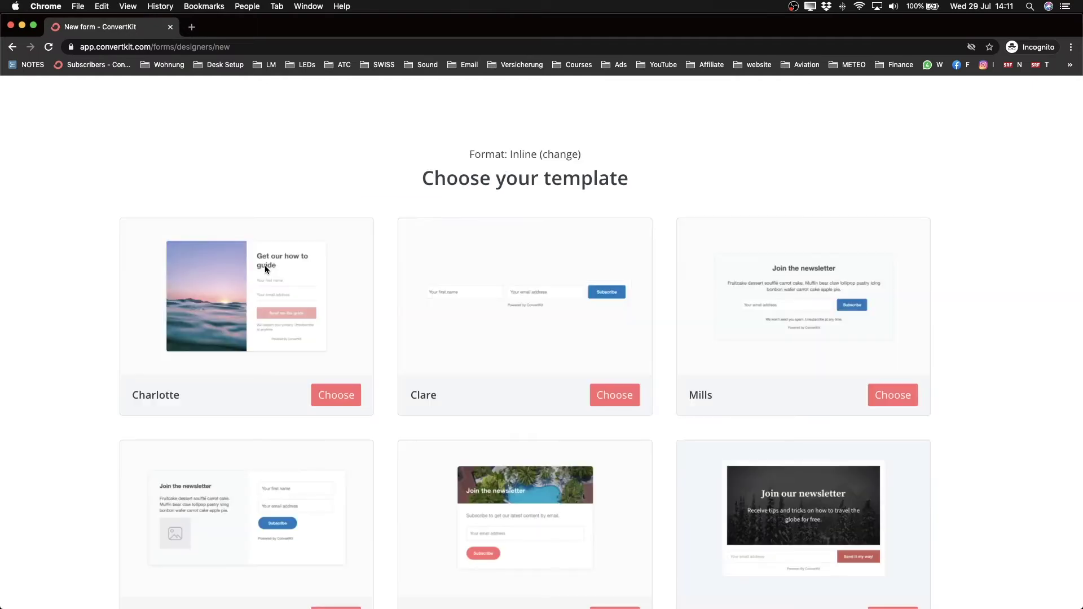
Step: Browse the template gallery and build the form from the Clare template
{"action": "scroll", "coordinate": [504, 188], "scroll_direction": "down", "scroll_amount": 3}
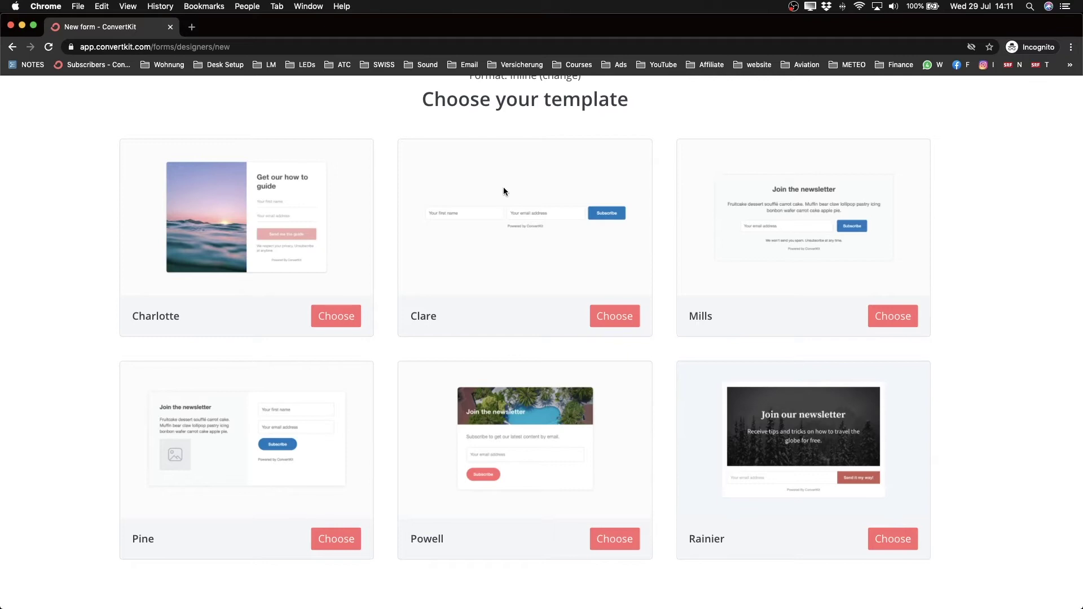
{"action": "scroll", "coordinate": [512, 339], "scroll_direction": "up", "scroll_amount": 3}
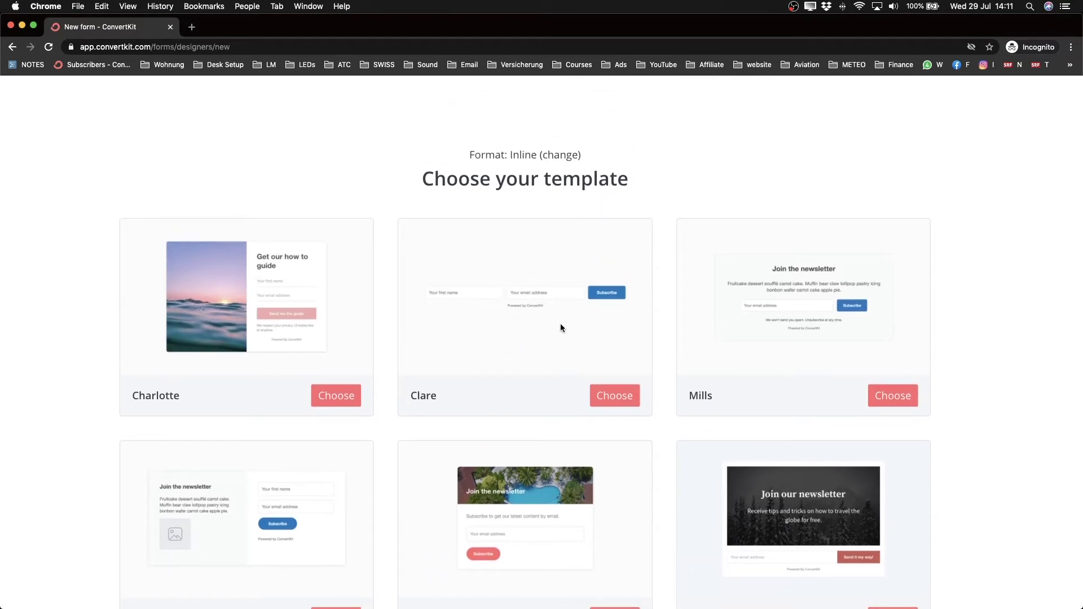
{"action": "left_click", "coordinate": [614, 396]}
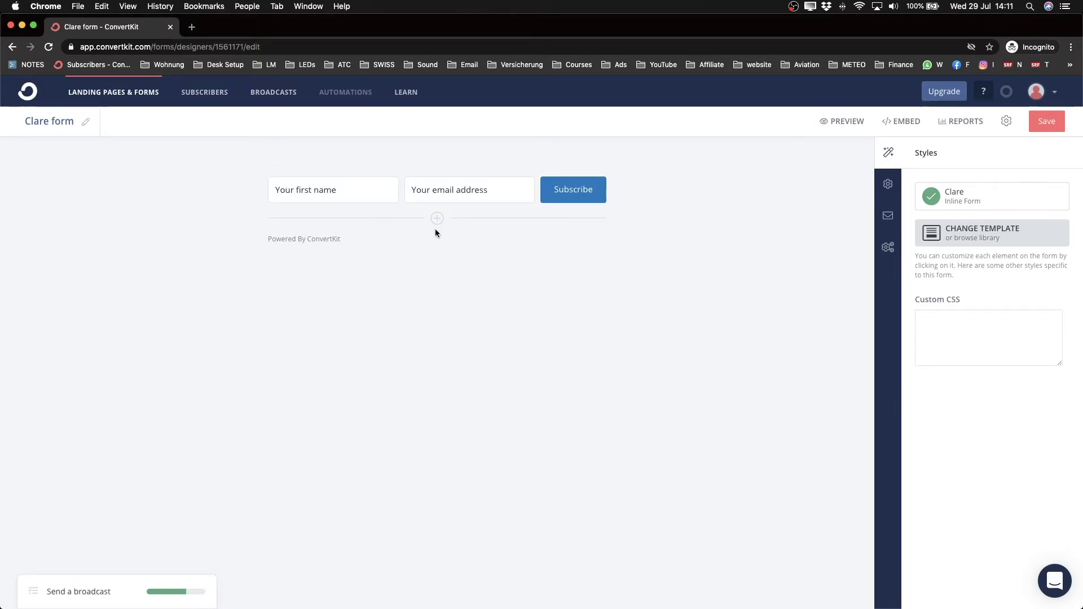
Step: Change the submit button label from Subscribe to Download
{"action": "left_click", "coordinate": [564, 195]}
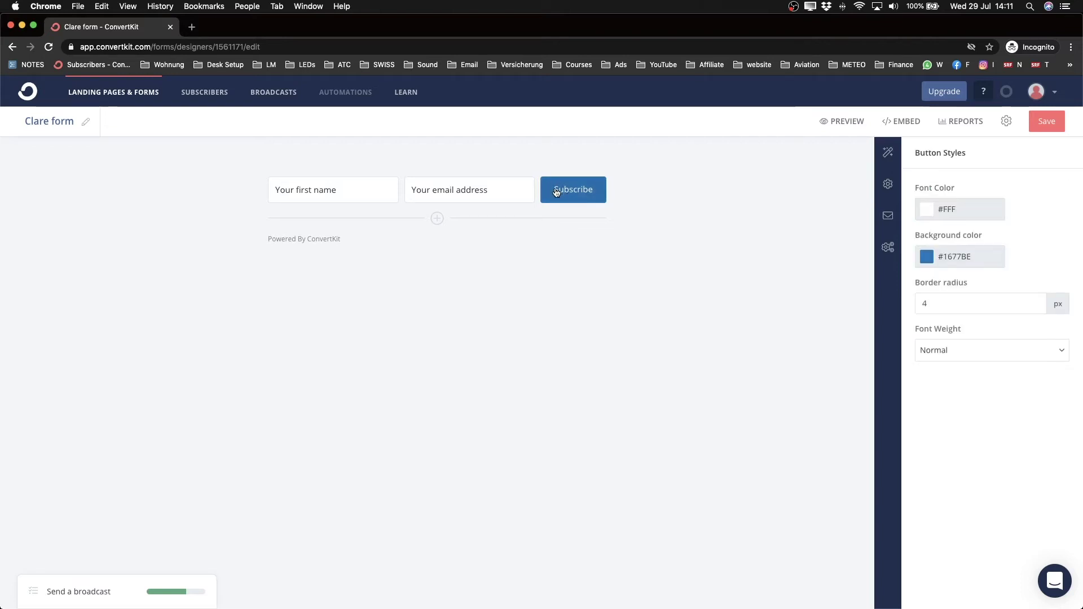
{"action": "left_click", "coordinate": [560, 192]}
{"action": "left_click_drag", "start_coordinate": [560, 193], "coordinate": [598, 196]}
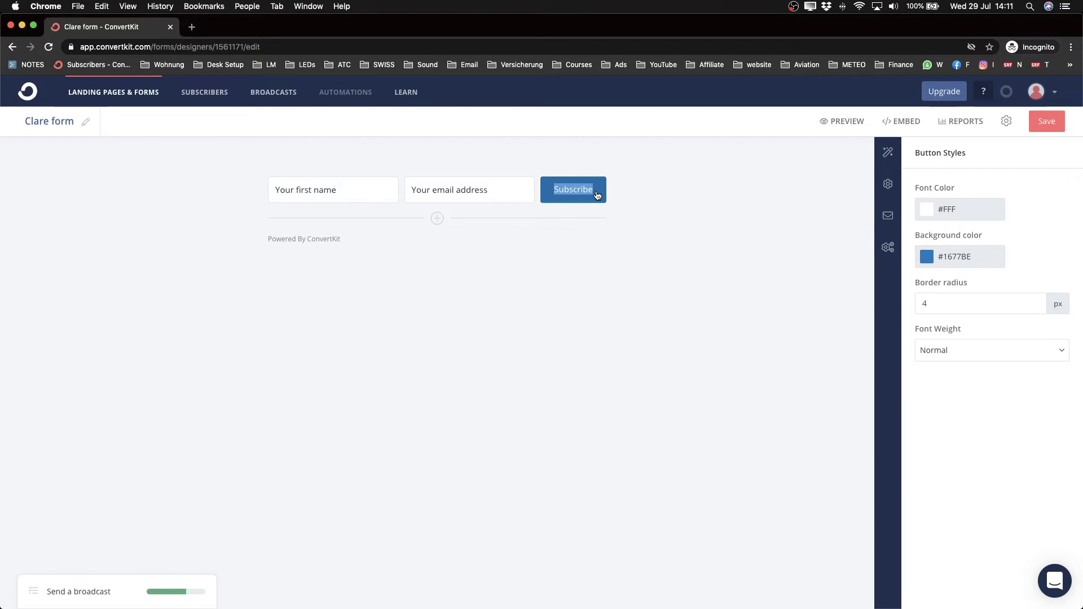
{"action": "type", "text": "D"}
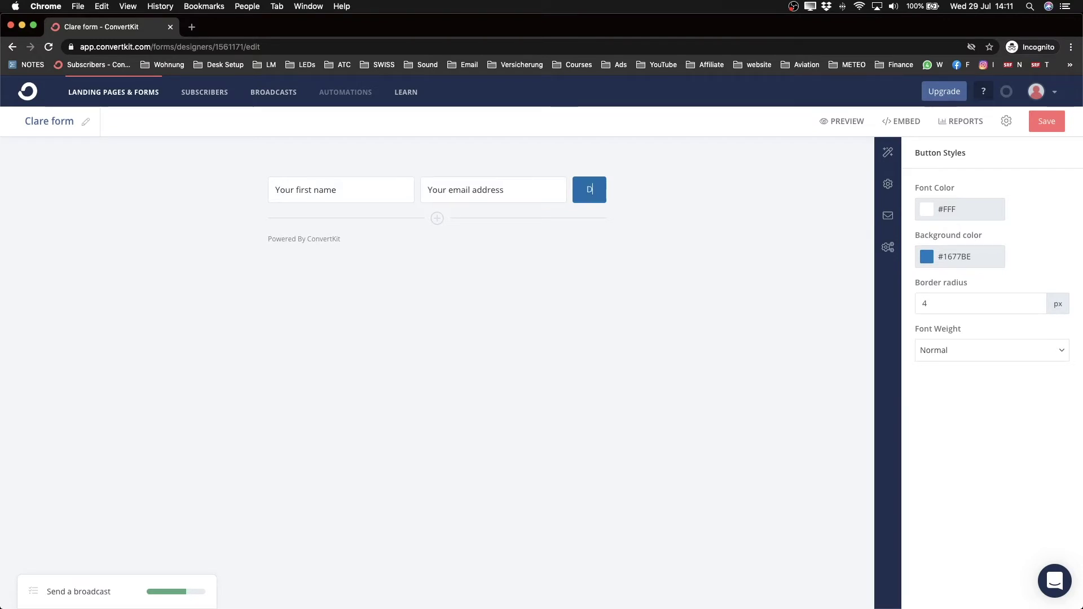
{"action": "type", "text": "ownload"}
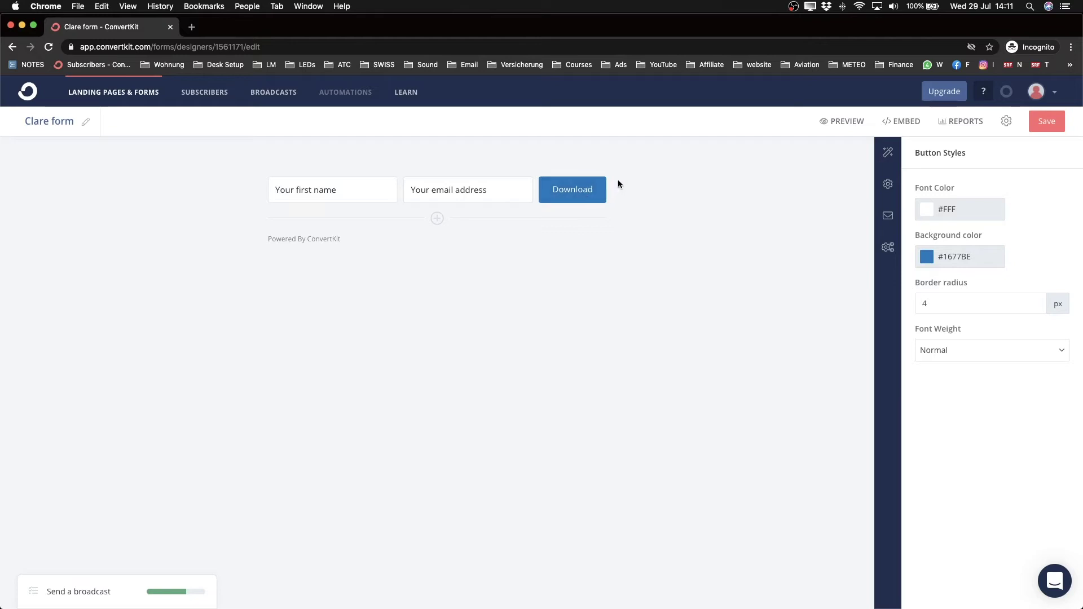
{"action": "left_click", "coordinate": [584, 189]}
Step: Give the button a green #22BB16 background and return to the form styles
{"action": "left_click", "coordinate": [932, 254]}
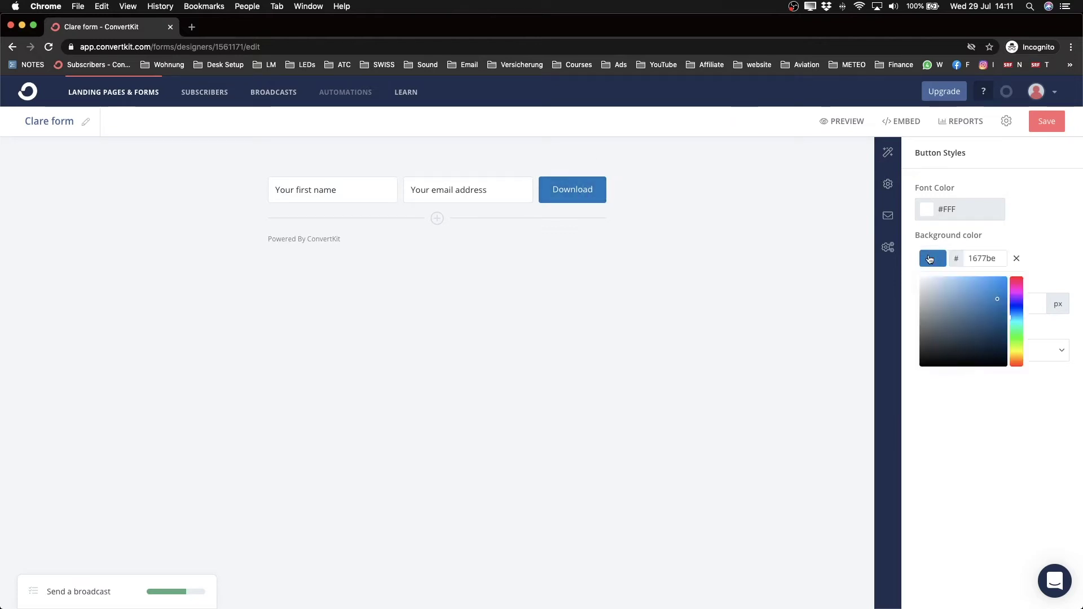
{"action": "left_click", "coordinate": [1017, 340]}
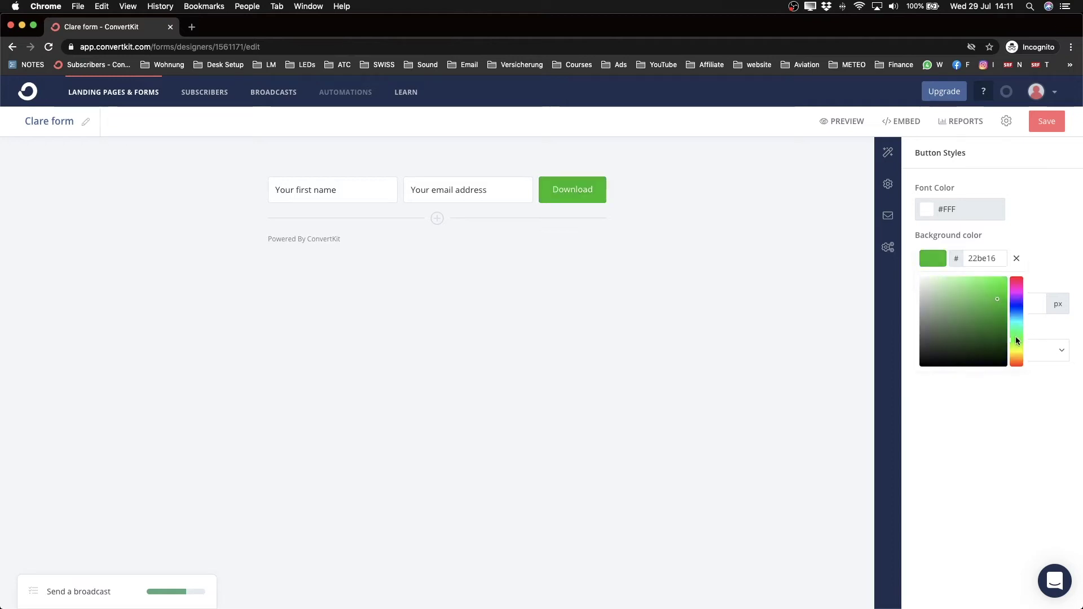
{"action": "left_click", "coordinate": [993, 293]}
{"action": "left_click", "coordinate": [997, 299]}
{"action": "left_click", "coordinate": [725, 279]}
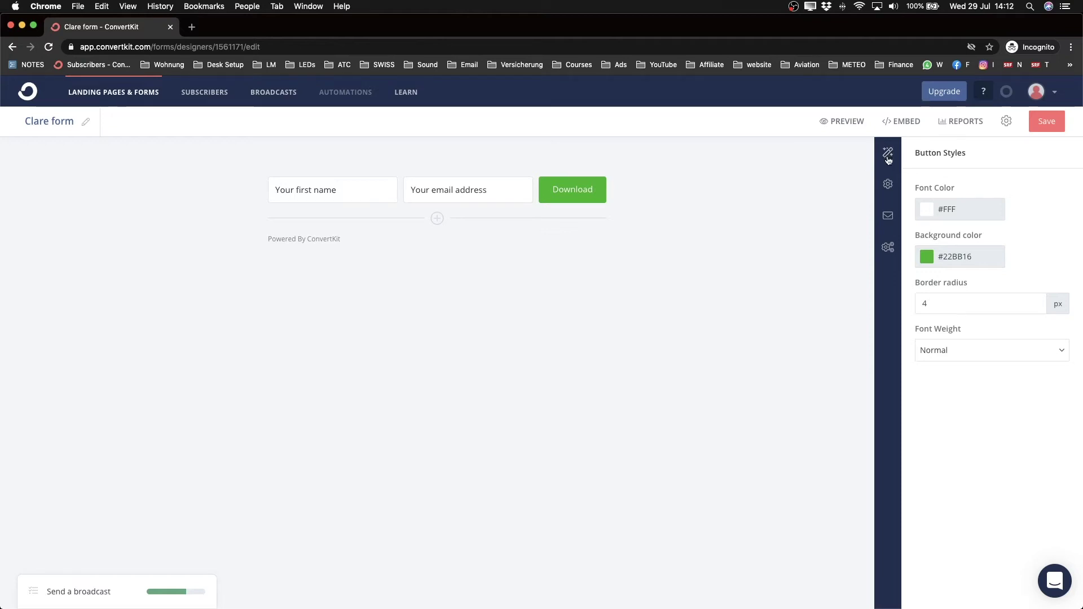
{"action": "left_click", "coordinate": [888, 151]}
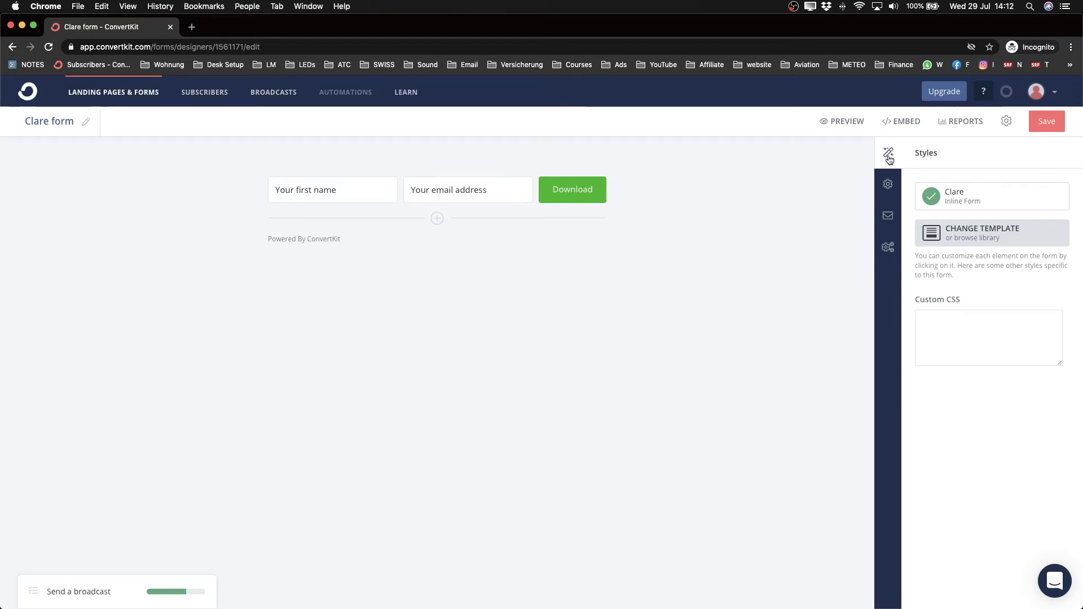
Step: In Settings, end the success message with 'download the youtube checklist'
{"action": "left_click", "coordinate": [887, 187]}
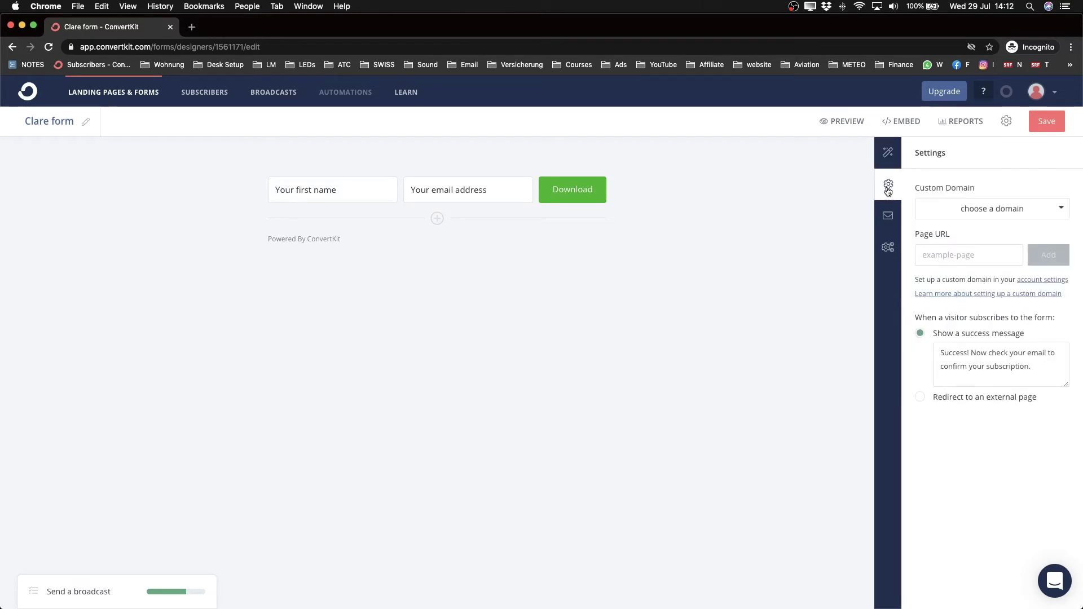
{"action": "scroll", "coordinate": [952, 209], "scroll_direction": "down", "scroll_amount": 1}
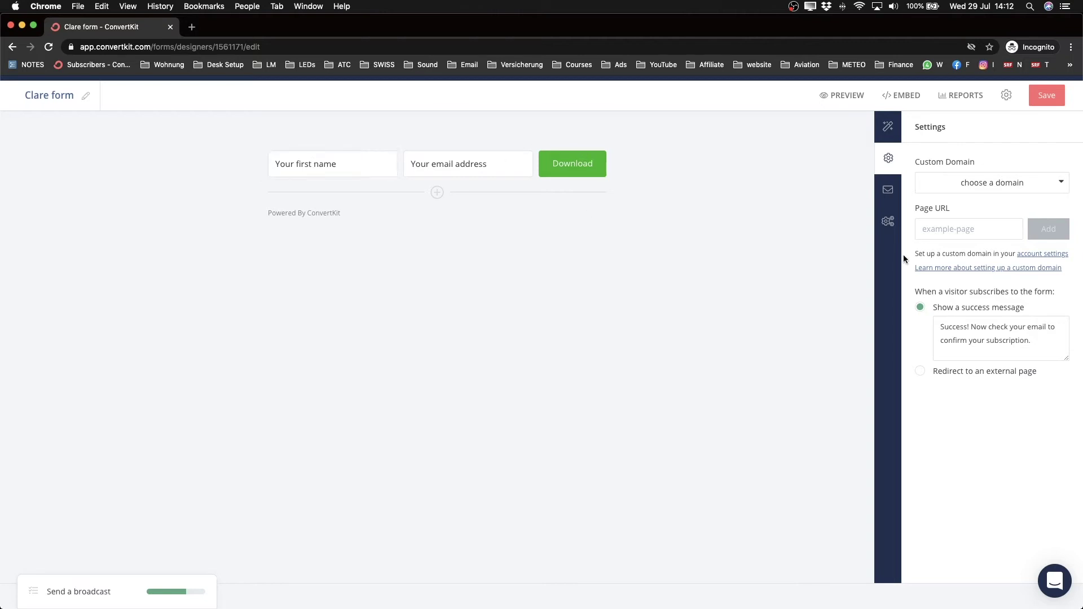
{"action": "scroll", "coordinate": [1029, 339], "scroll_direction": "up", "scroll_amount": 5}
{"action": "scroll", "coordinate": [1028, 339], "scroll_direction": "left", "scroll_amount": 1}
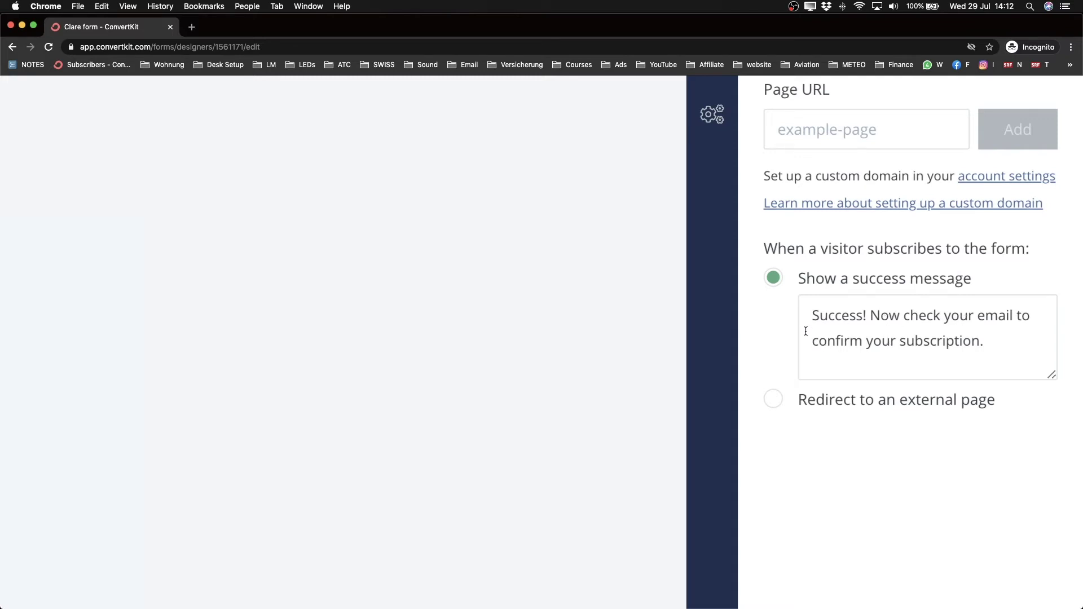
{"action": "left_click_drag", "start_coordinate": [811, 340], "coordinate": [976, 343]}
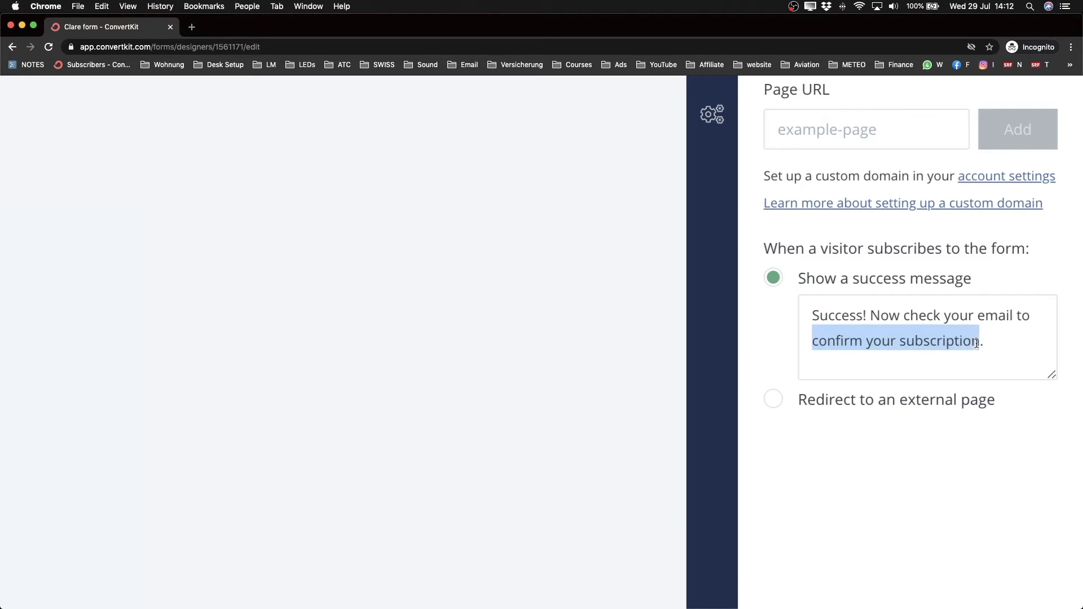
{"action": "type", "text": "donwl"}
{"action": "key", "text": "BackSpace"}
{"action": "key", "text": "BackSpace"}
{"action": "key", "text": "BackSpace"}
{"action": "type", "text": "wnload the youtu"}
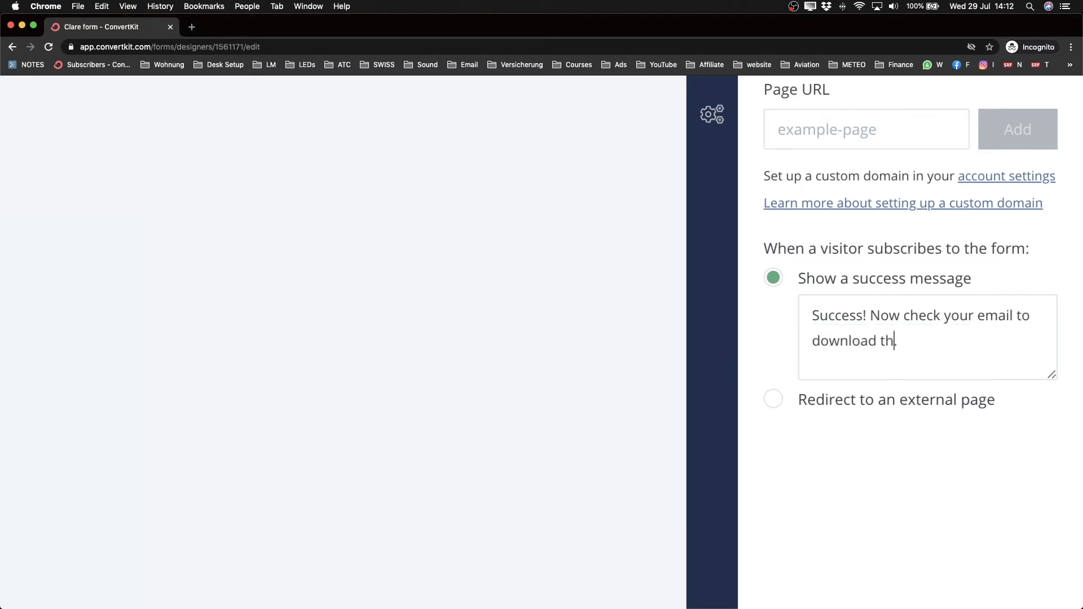
{"action": "type", "text": "be checklist"}
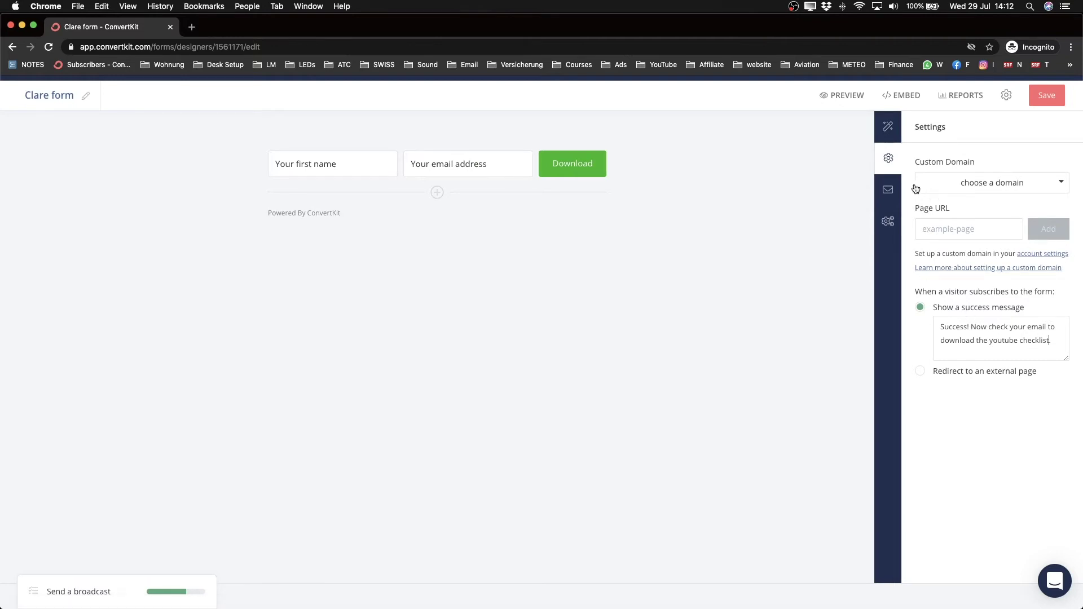
Step: Open the Incentive Email panel and review its send and redirect settings
{"action": "left_click", "coordinate": [888, 190]}
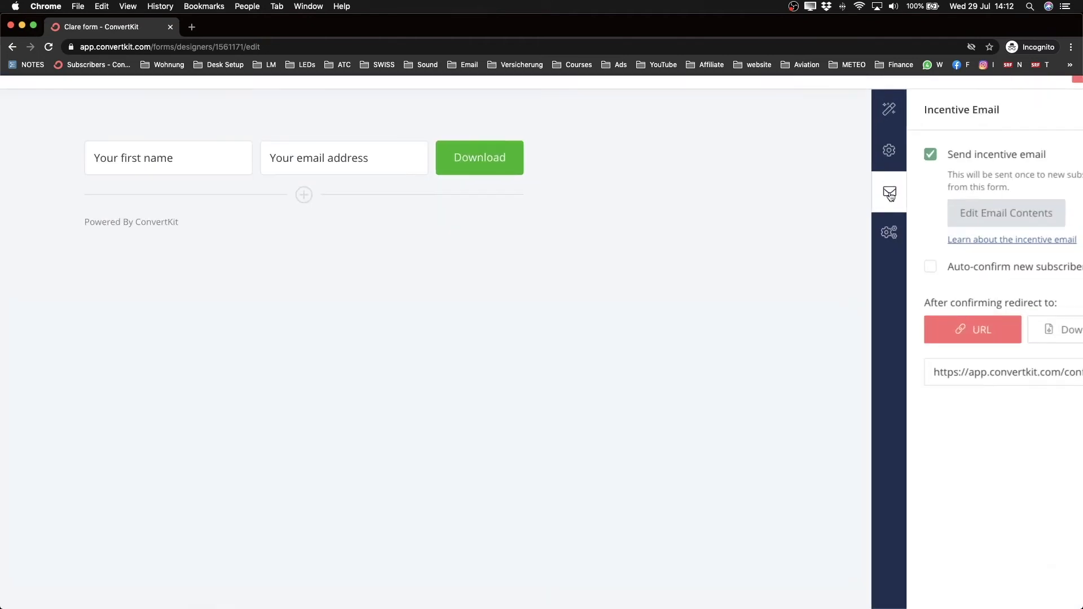
{"action": "scroll", "coordinate": [889, 199], "scroll_direction": "up", "scroll_amount": 5}
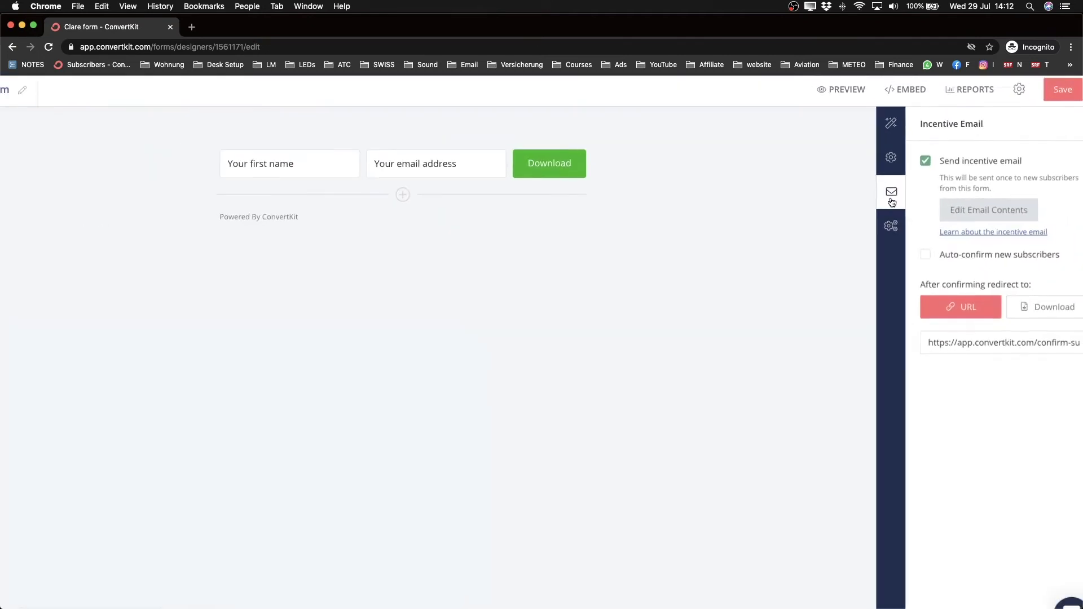
{"action": "scroll", "coordinate": [899, 190], "scroll_direction": "down", "scroll_amount": 5}
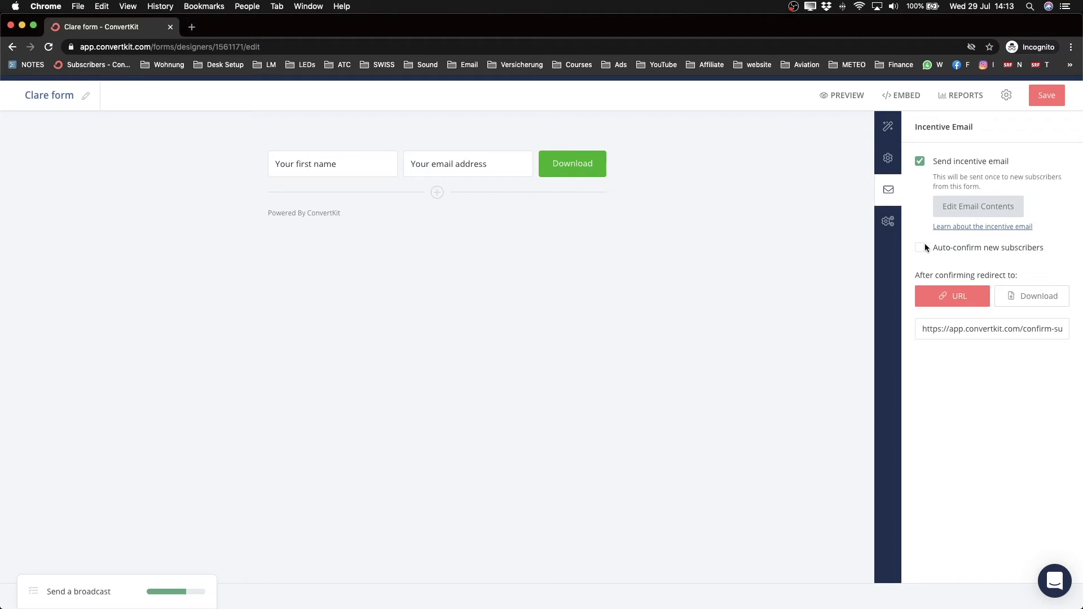
Step: Try auto-confirm, leave it off, and open the incentive email contents
{"action": "left_click", "coordinate": [942, 247]}
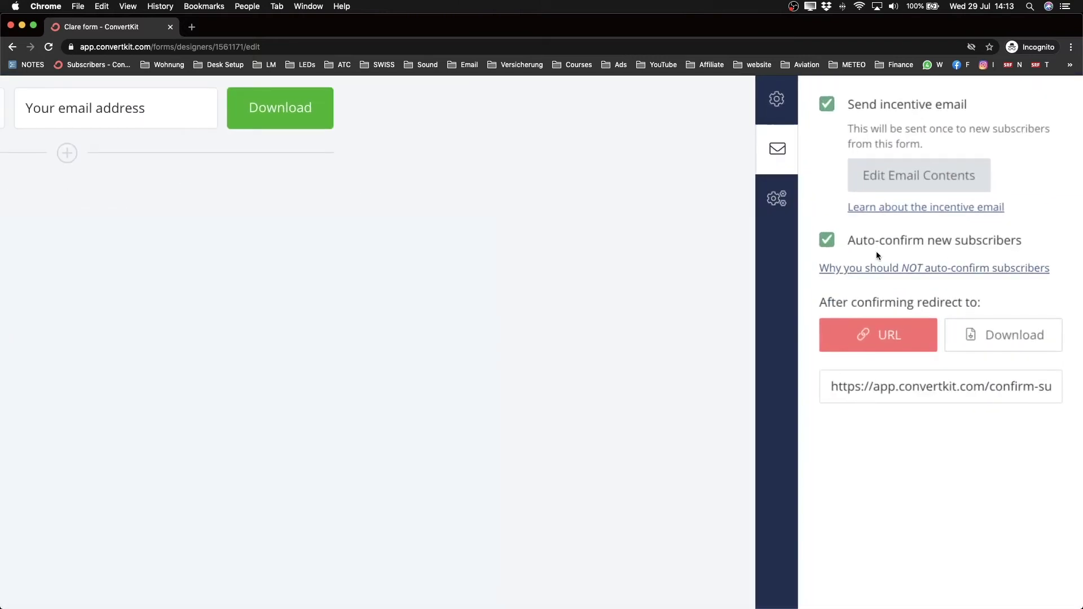
{"action": "left_click", "coordinate": [827, 242]}
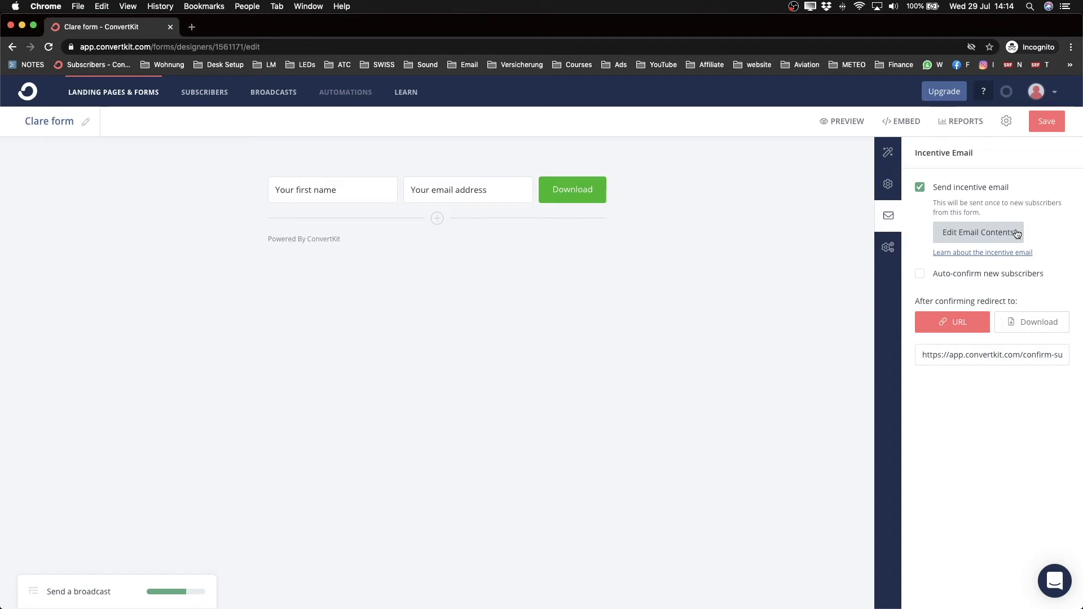
{"action": "scroll", "coordinate": [970, 235], "scroll_direction": "up", "scroll_amount": 3}
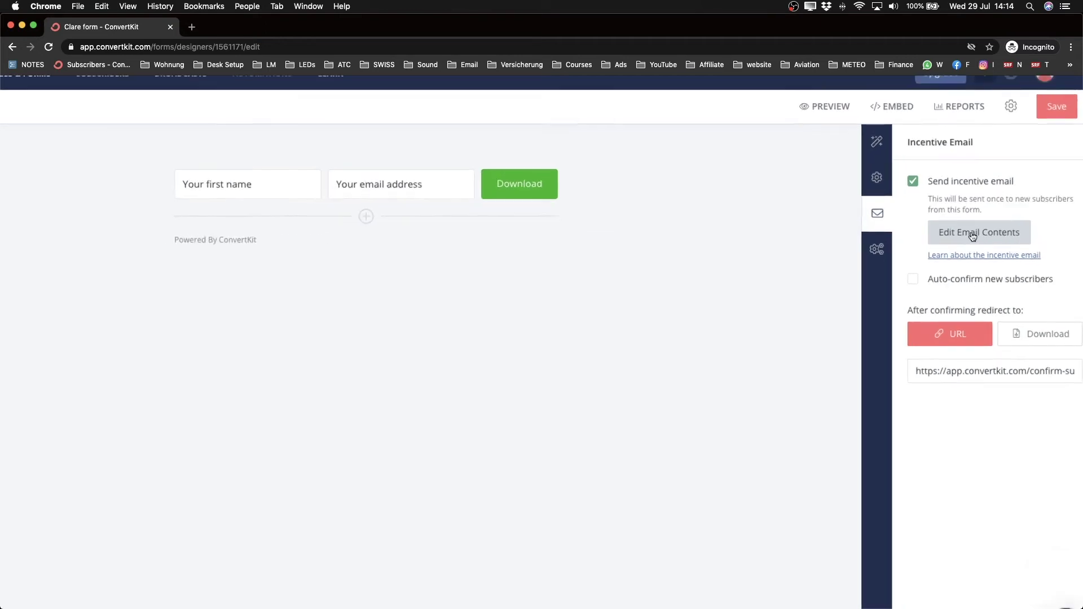
{"action": "left_click", "coordinate": [970, 235]}
Step: Switch to the other sender address and set subject 'Here's your Youtube Checklist (Download)'
{"action": "scroll", "coordinate": [527, 236], "scroll_direction": "down", "scroll_amount": 3}
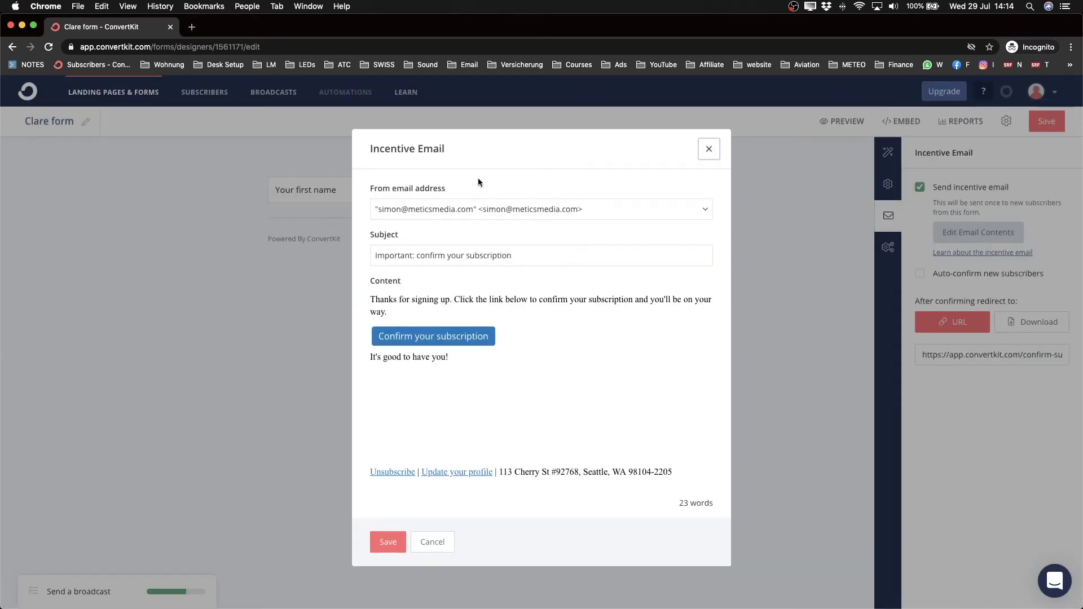
{"action": "left_click", "coordinate": [518, 212]}
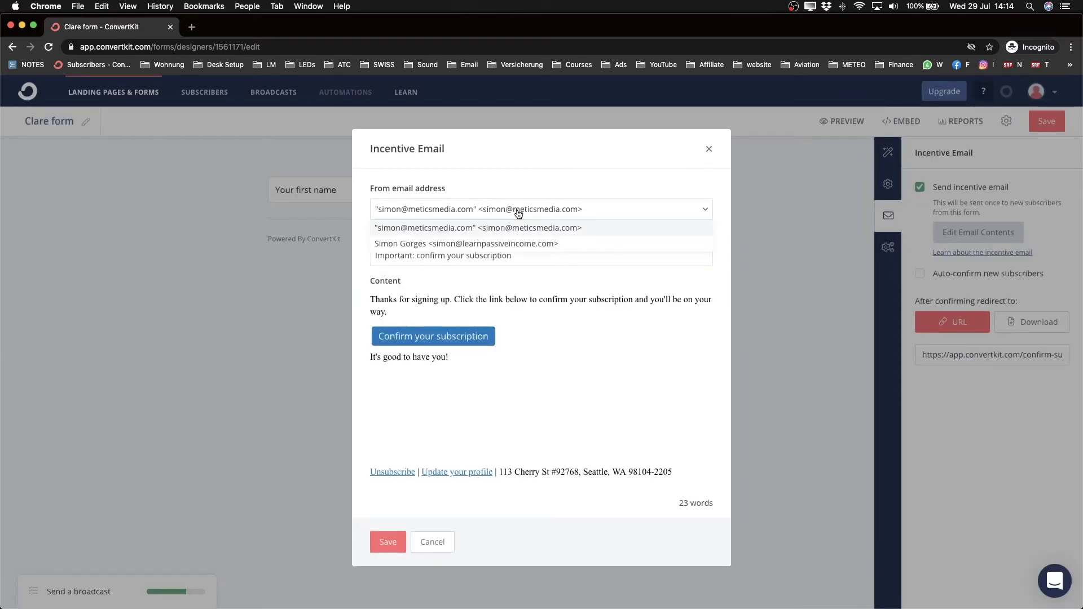
{"action": "left_click", "coordinate": [474, 244]}
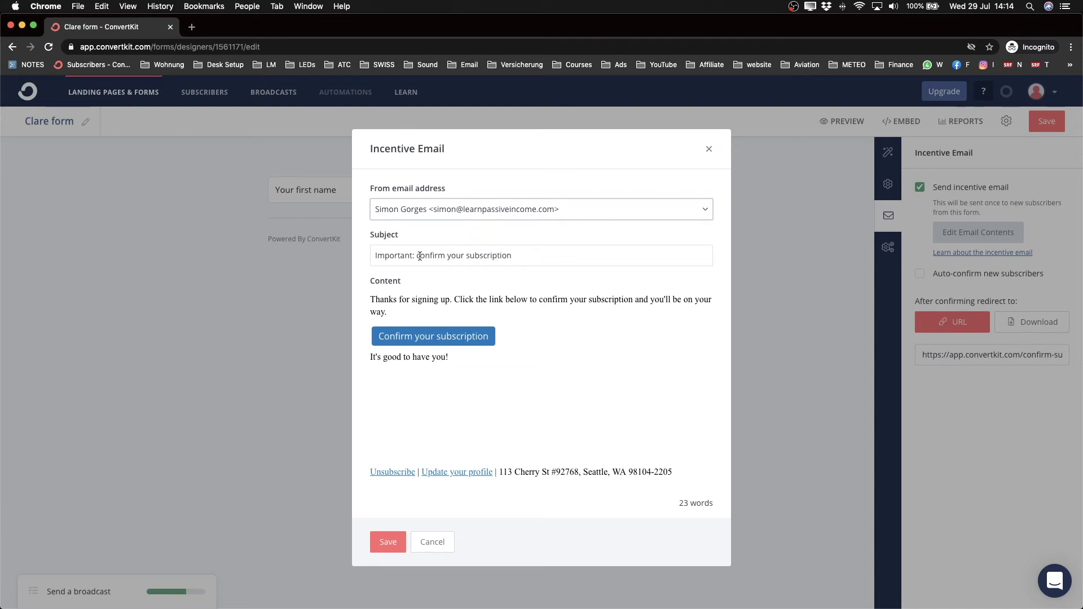
{"action": "left_click_drag", "start_coordinate": [377, 257], "coordinate": [561, 254]}
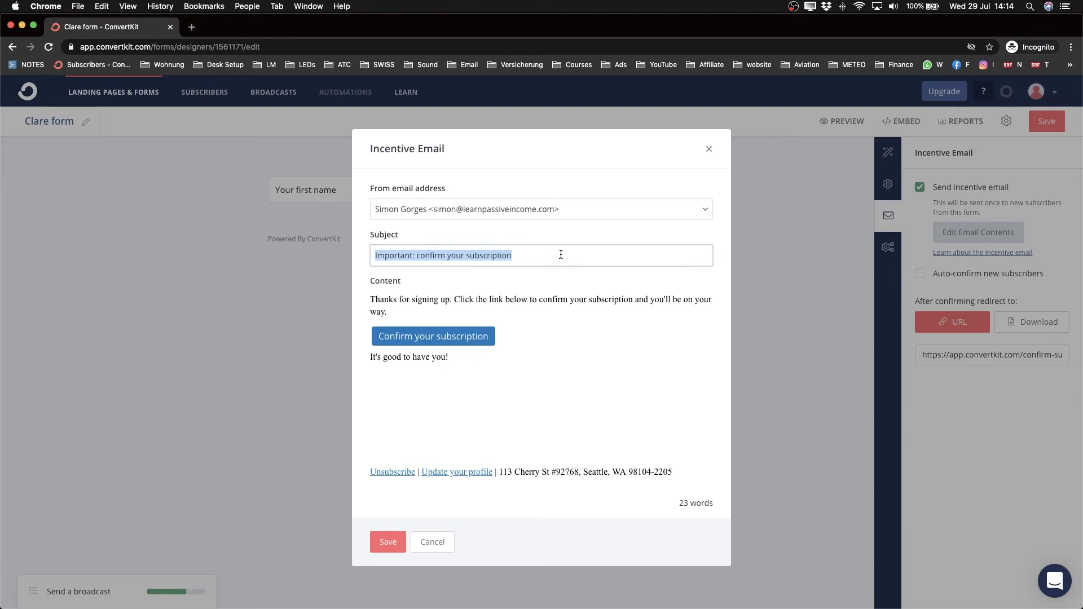
{"action": "type", "text": "H"}
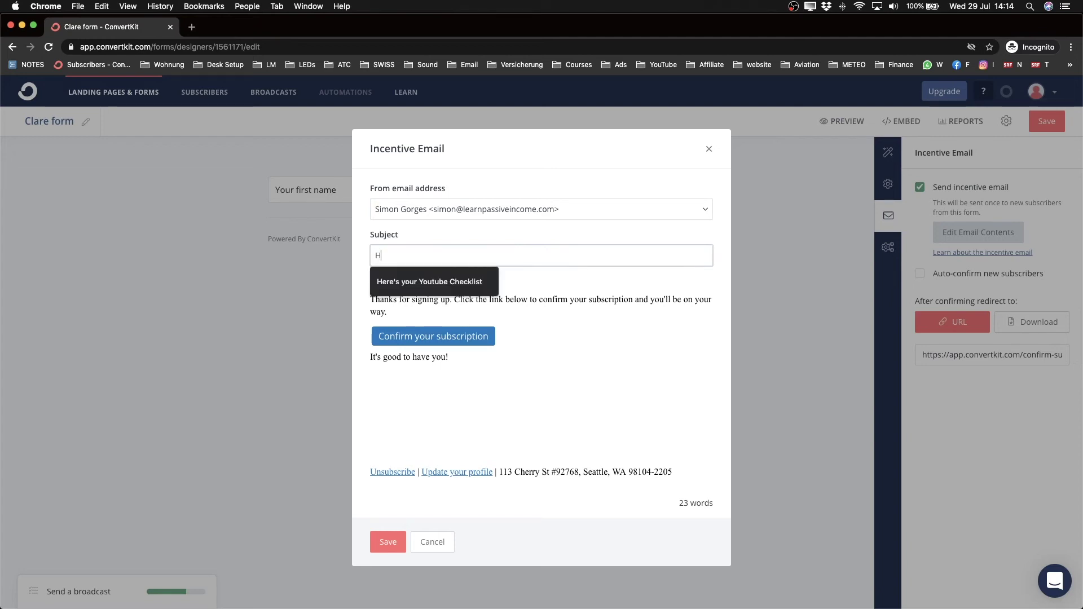
{"action": "left_click", "coordinate": [475, 282]}
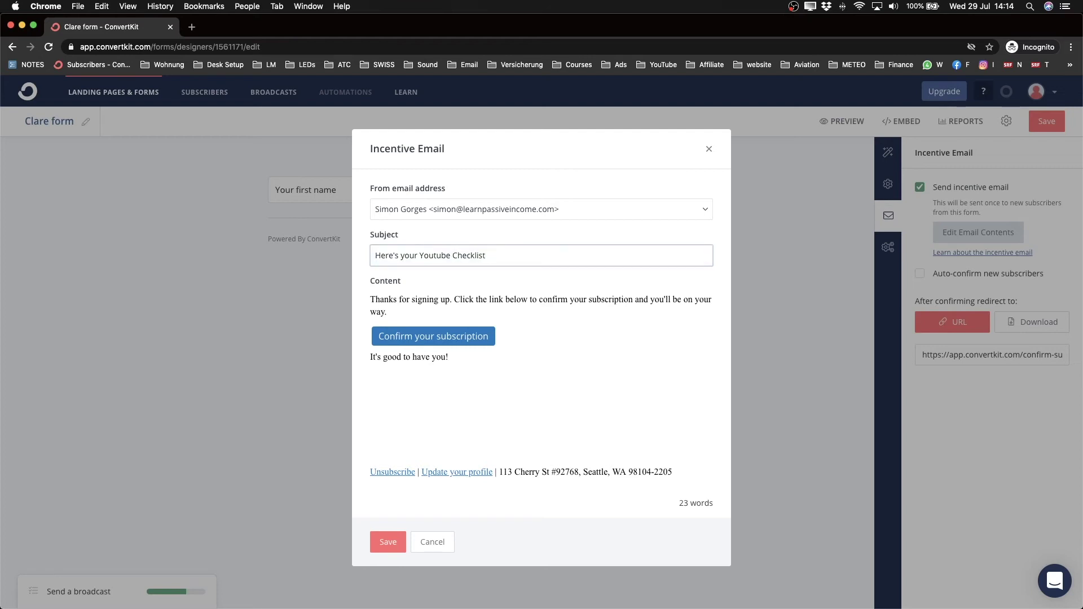
{"action": "type", "text": "(Download"}
Step: Rewrite the email opening as 'Hey!' followed by 'Here's the free checklist I promised you:'
{"action": "left_click", "coordinate": [370, 299]}
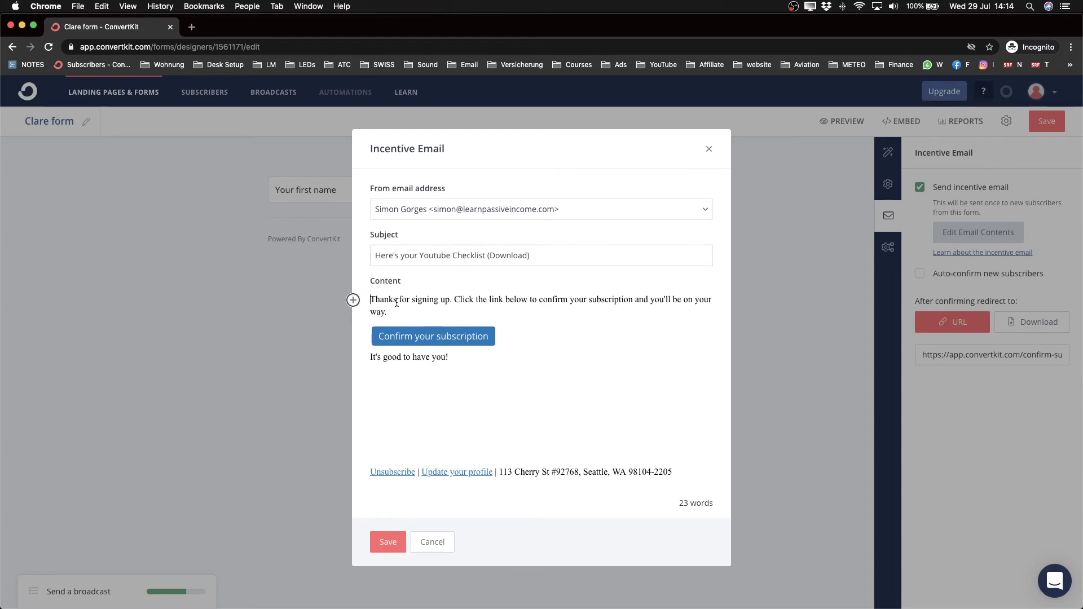
{"action": "triple_click", "coordinate": [371, 299]}
{"action": "type", "text": "T"}
{"action": "key", "text": "BackSpace"}
{"action": "type", "text": "hell"}
{"action": "key", "text": "BackSpace"}
{"action": "key", "text": "BackSpace"}
{"action": "key", "text": "BackSpace"}
{"action": "key", "text": "BackSpace"}
{"action": "type", "text": "Hey!"}
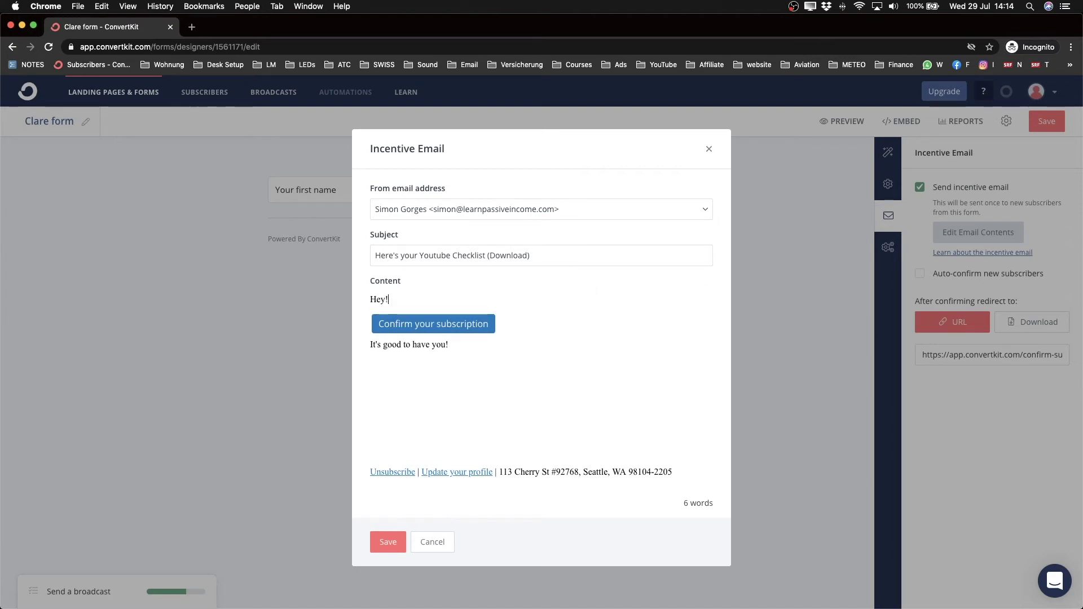
{"action": "key", "text": "Return"}
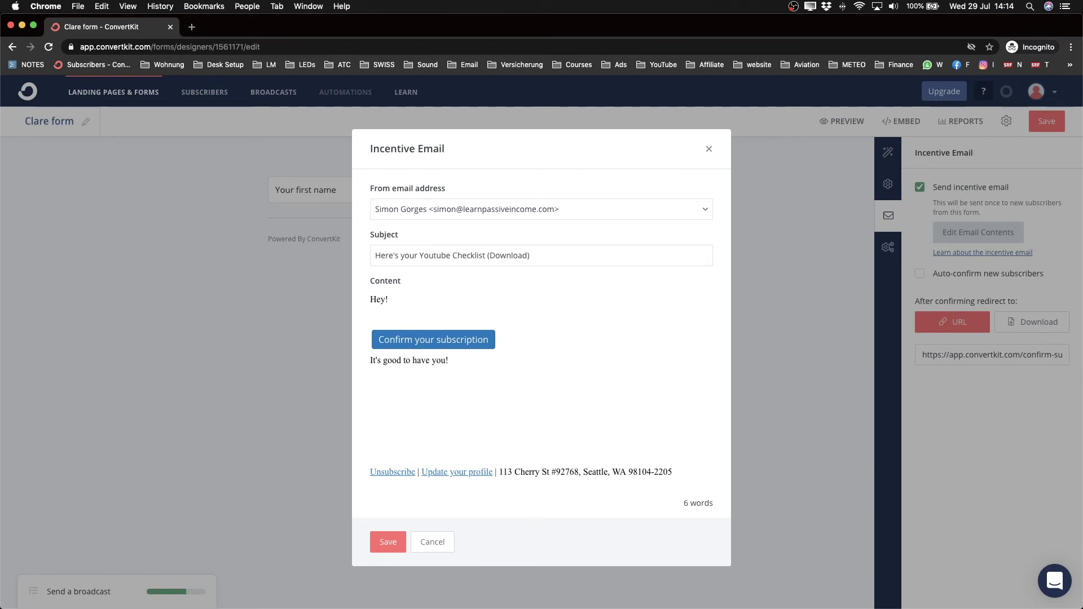
{"action": "type", "text": "Here's the free checklist I promise"}
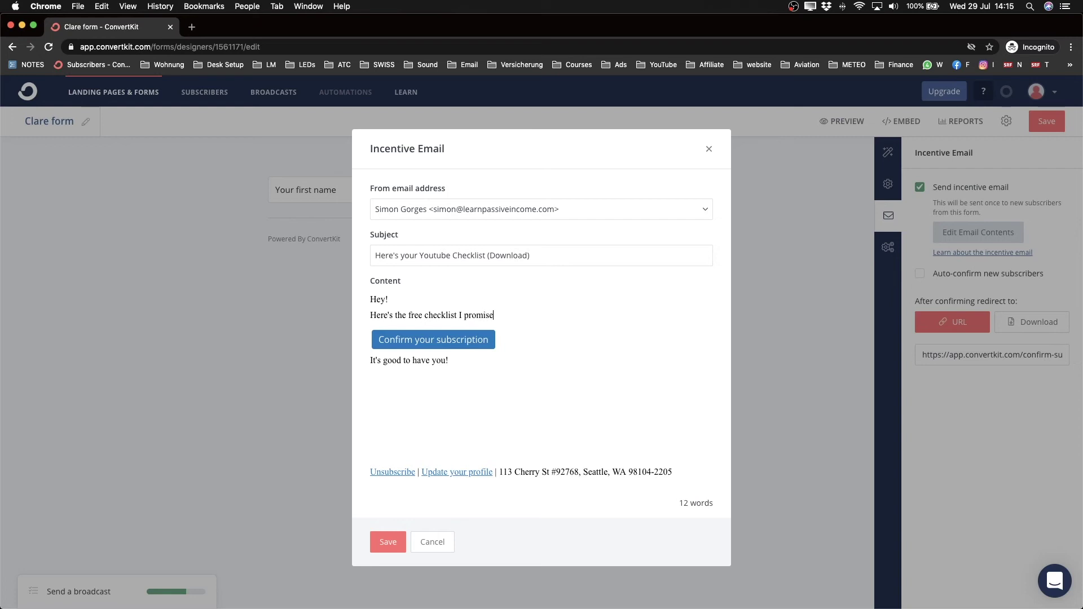
{"action": "type", "text": "d you:"}
Step: Relabel the button DOWNLOAD, sign off 'Talk to you soon!' with the sender's name, and save
{"action": "left_click", "coordinate": [378, 340]}
{"action": "left_click_drag", "start_coordinate": [378, 339], "coordinate": [488, 340]}
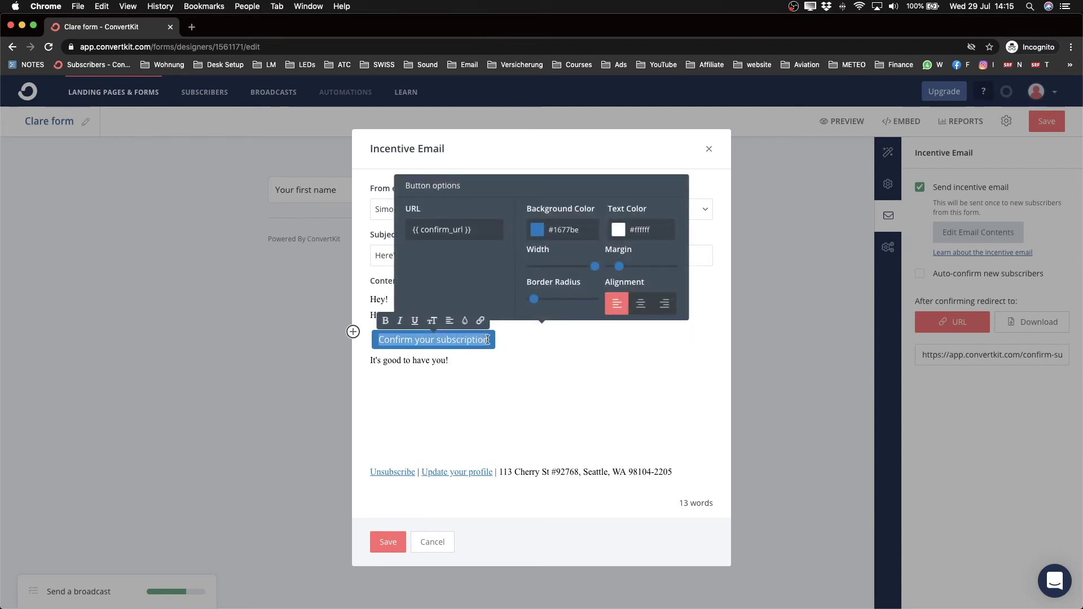
{"action": "type", "text": "DOWNLOAD"}
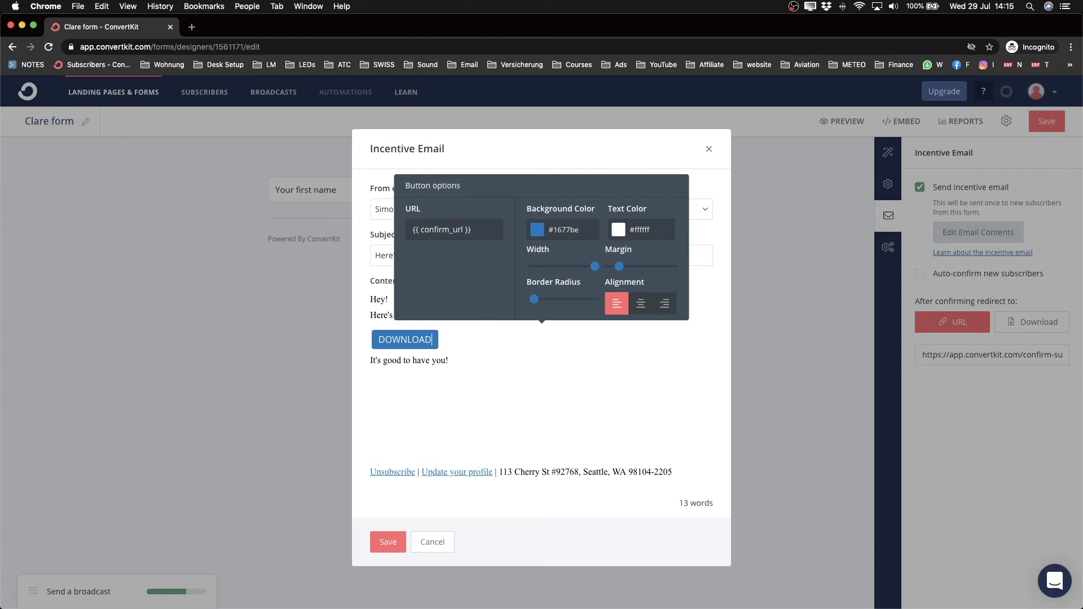
{"action": "left_click", "coordinate": [570, 373]}
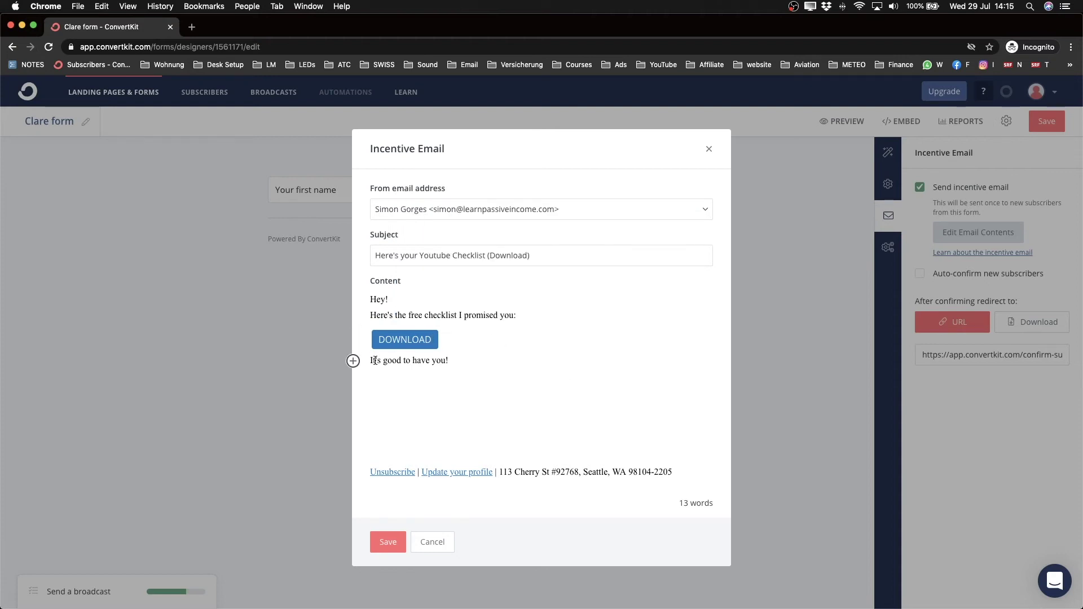
{"action": "left_click_drag", "start_coordinate": [371, 361], "coordinate": [468, 362]}
{"action": "type", "text": "Talk"}
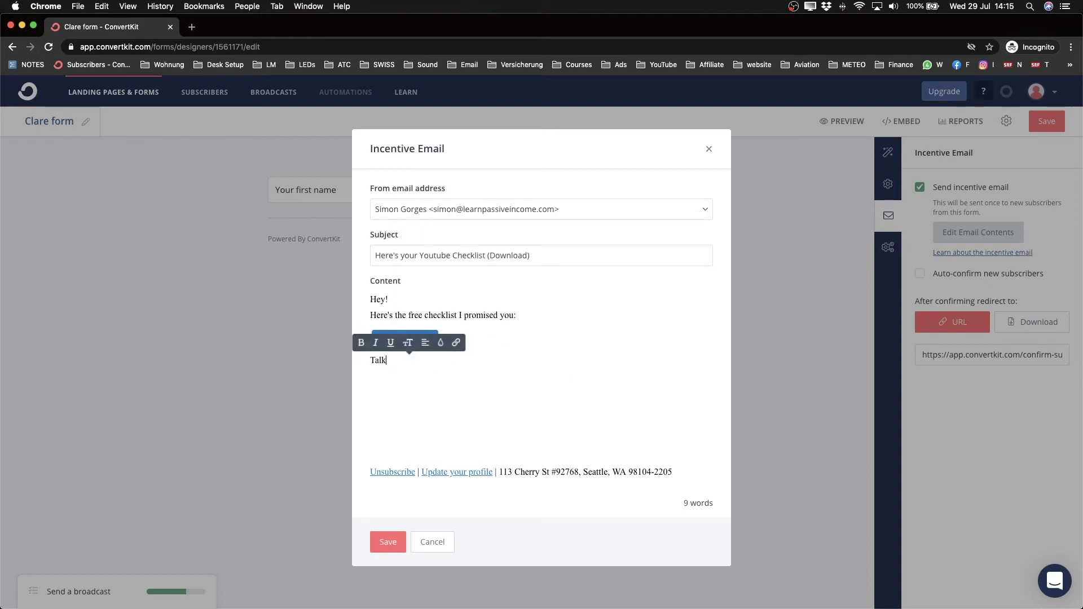
{"action": "type", "text": " to you soon"}
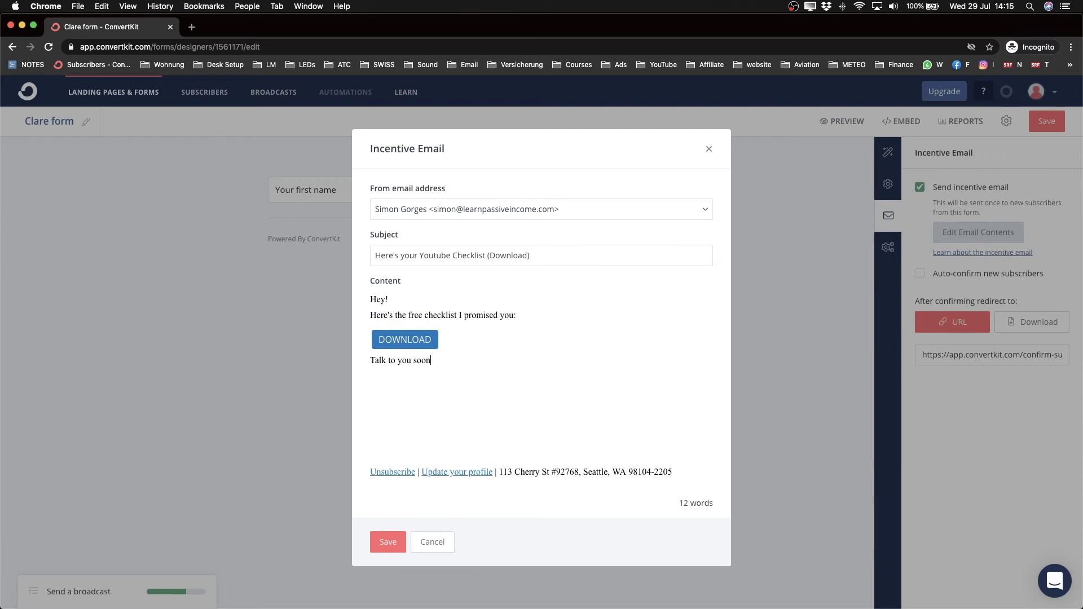
{"action": "type", "text": "! Simon"}
{"action": "left_click", "coordinate": [396, 543]}
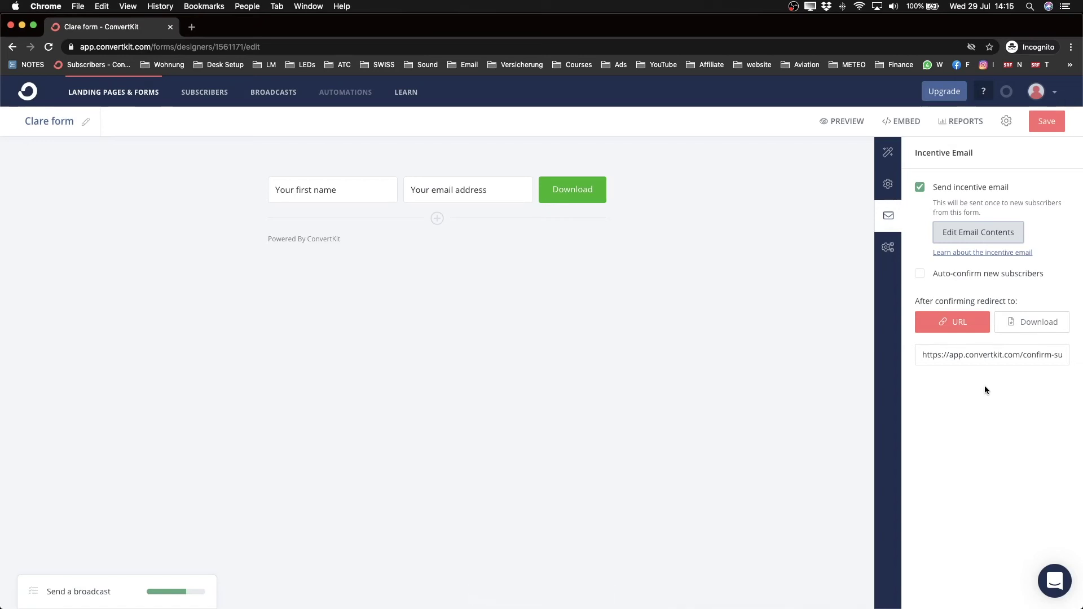
Step: Redirect confirmed subscribers to download Youtube Checklist.pdf, uploaded from the Lead Magnet folder
{"action": "left_click", "coordinate": [1026, 322]}
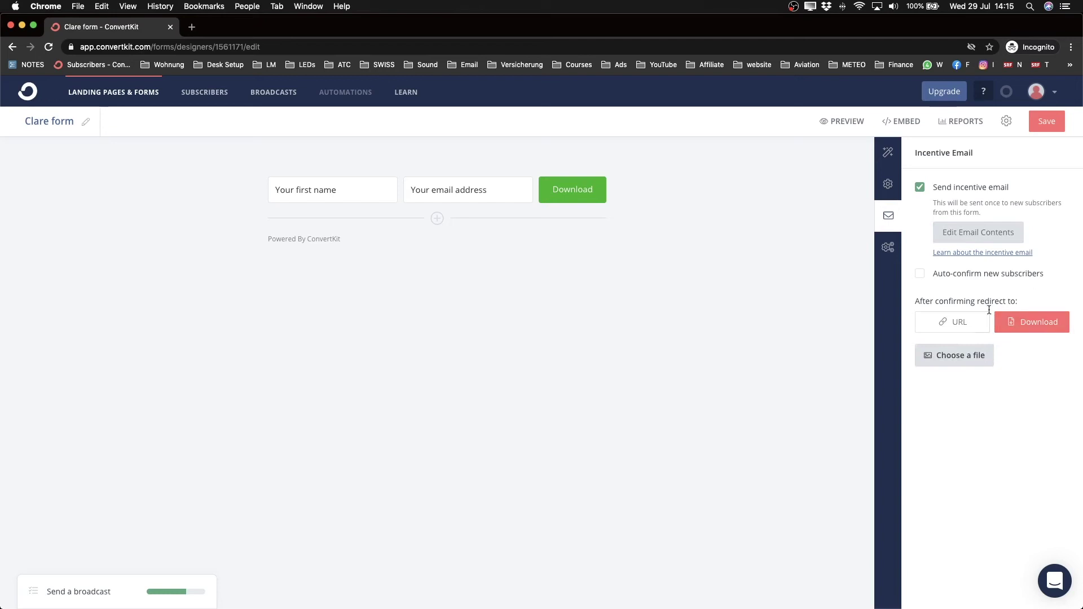
{"action": "left_click", "coordinate": [968, 365]}
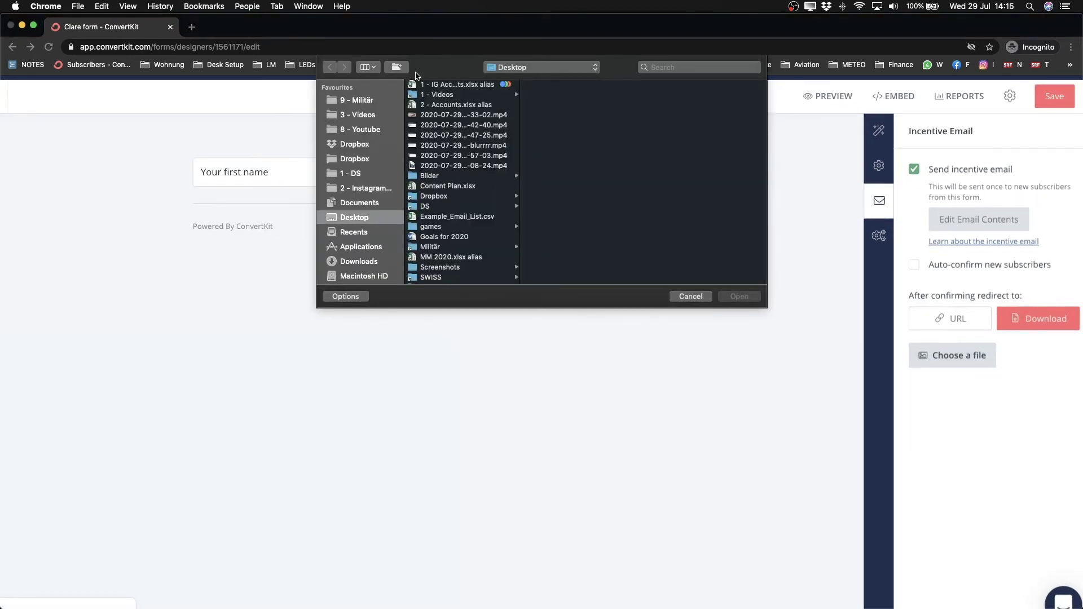
{"action": "left_click", "coordinate": [369, 130]}
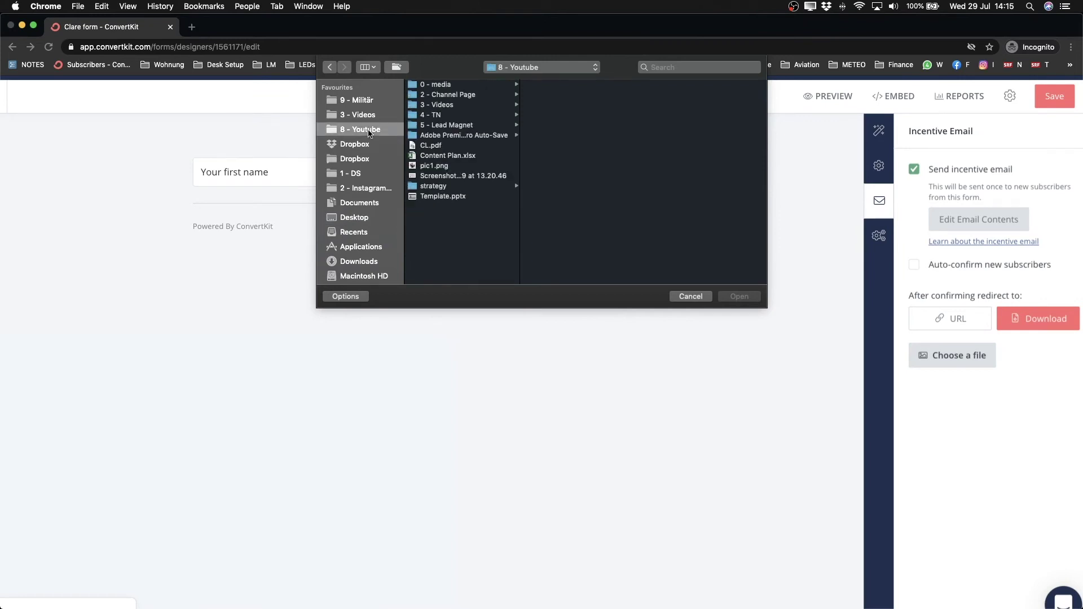
{"action": "left_click", "coordinate": [452, 125]}
{"action": "left_click", "coordinate": [560, 135]}
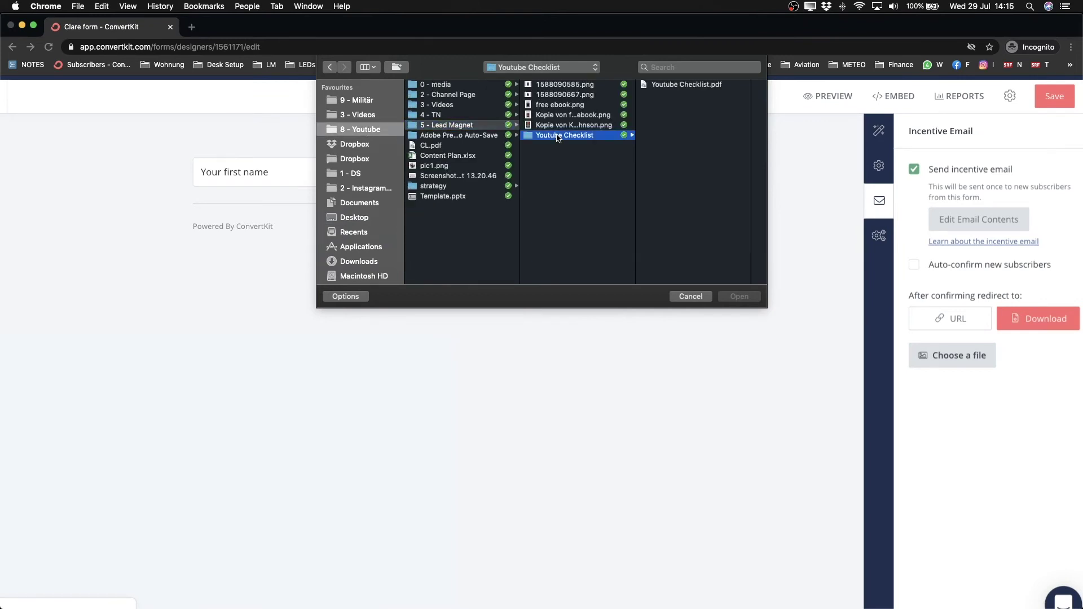
{"action": "left_click", "coordinate": [677, 86]}
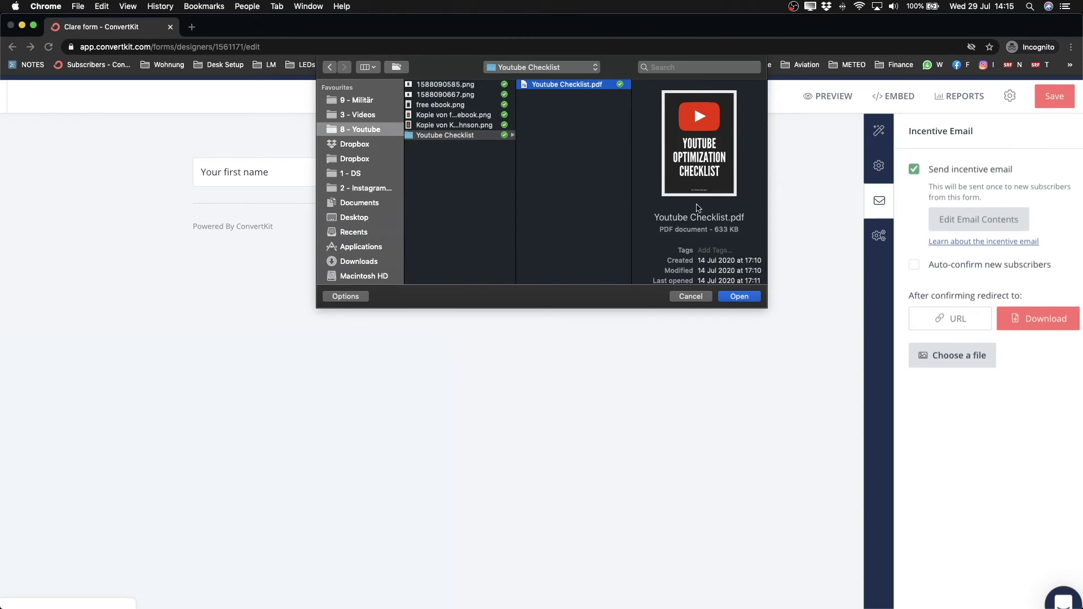
{"action": "left_click", "coordinate": [739, 296]}
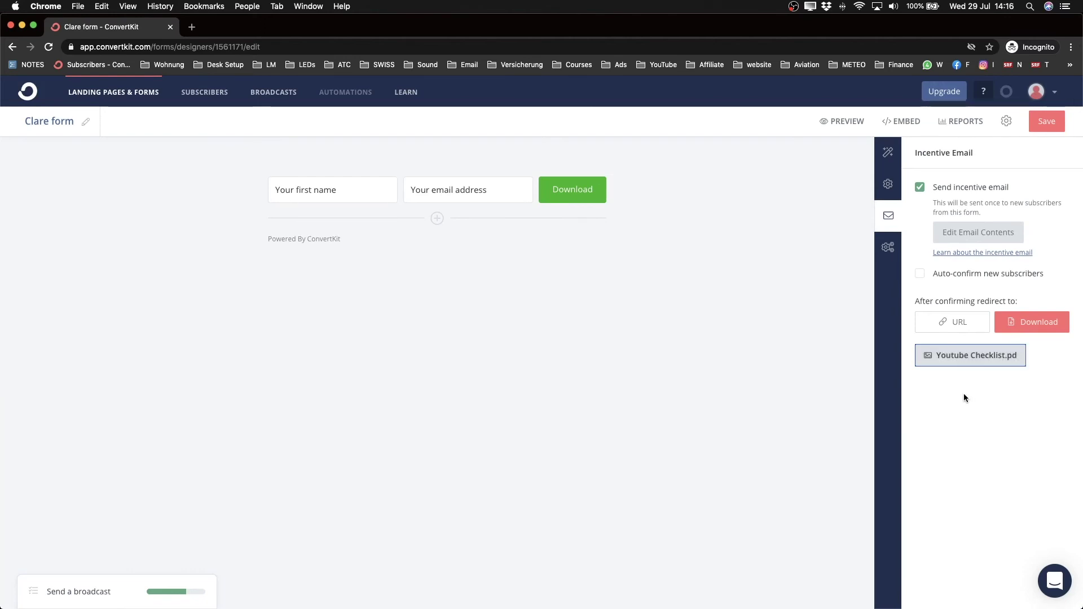
Step: Save the updated form settings
{"action": "left_click", "coordinate": [1046, 122]}
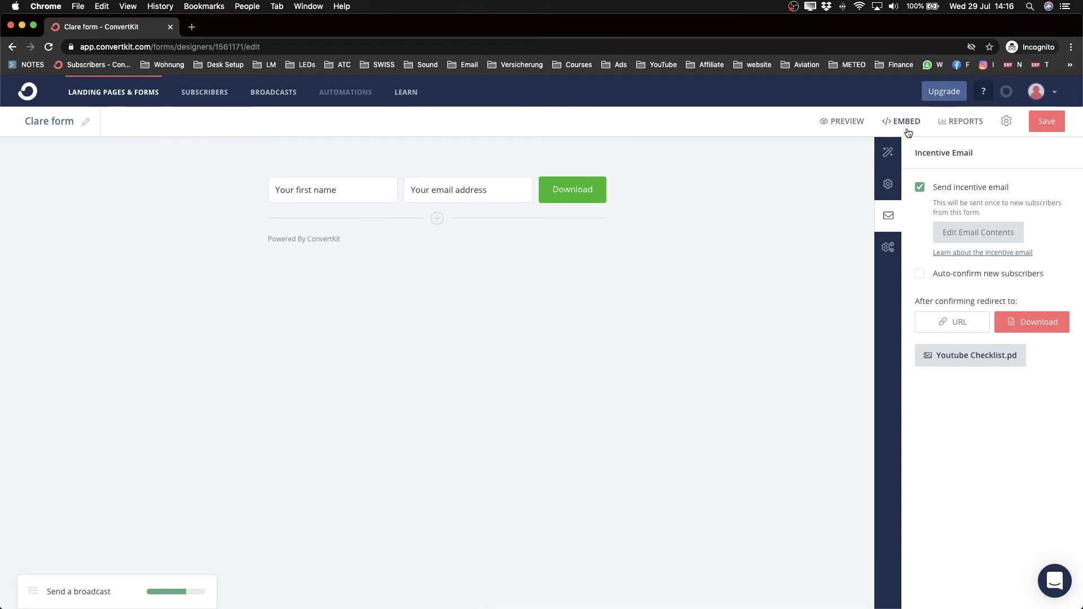
{"action": "scroll", "coordinate": [906, 121], "scroll_direction": "up", "scroll_amount": 5}
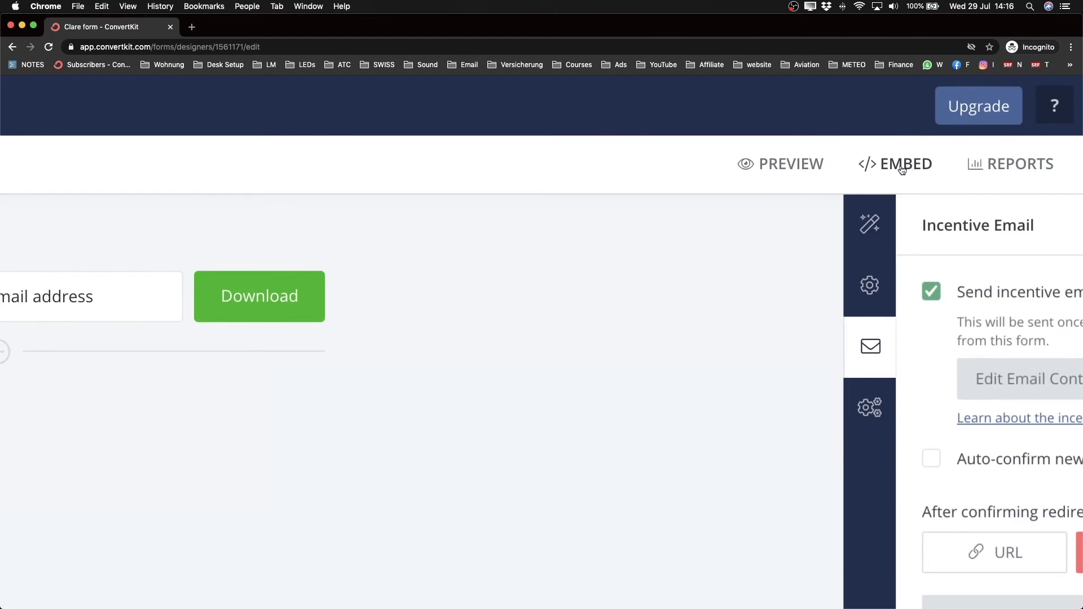
{"action": "left_click", "coordinate": [899, 168]}
{"action": "left_click", "coordinate": [733, 331]}
{"action": "scroll", "coordinate": [736, 324], "scroll_direction": "down", "scroll_amount": 5}
Step: Copy the form's JavaScript embed code and switch to the WordPress post editor
{"action": "left_click", "coordinate": [881, 126]}
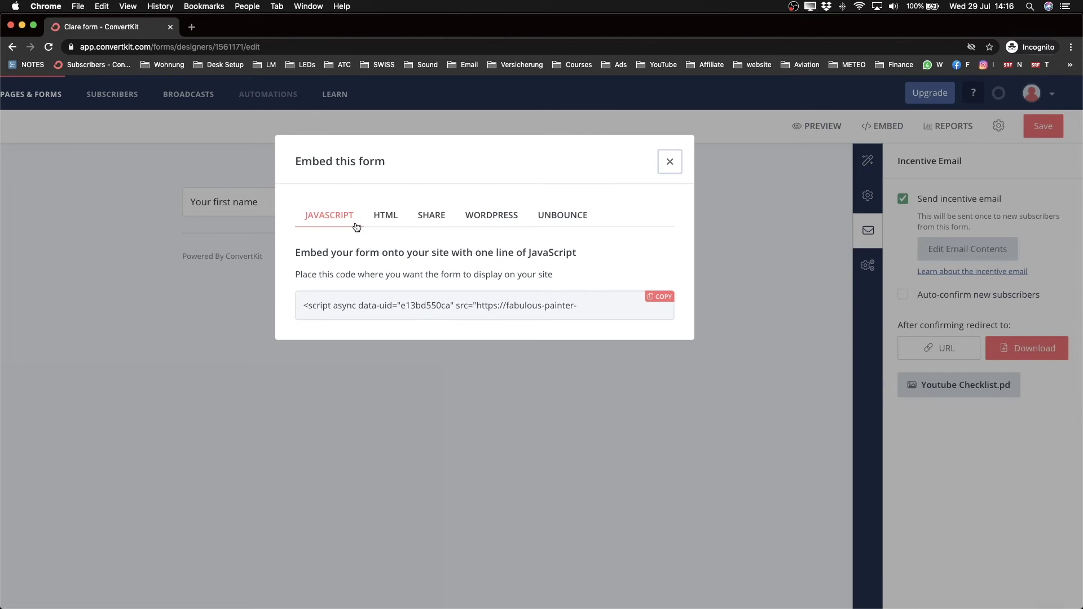
{"action": "left_click", "coordinate": [484, 219]}
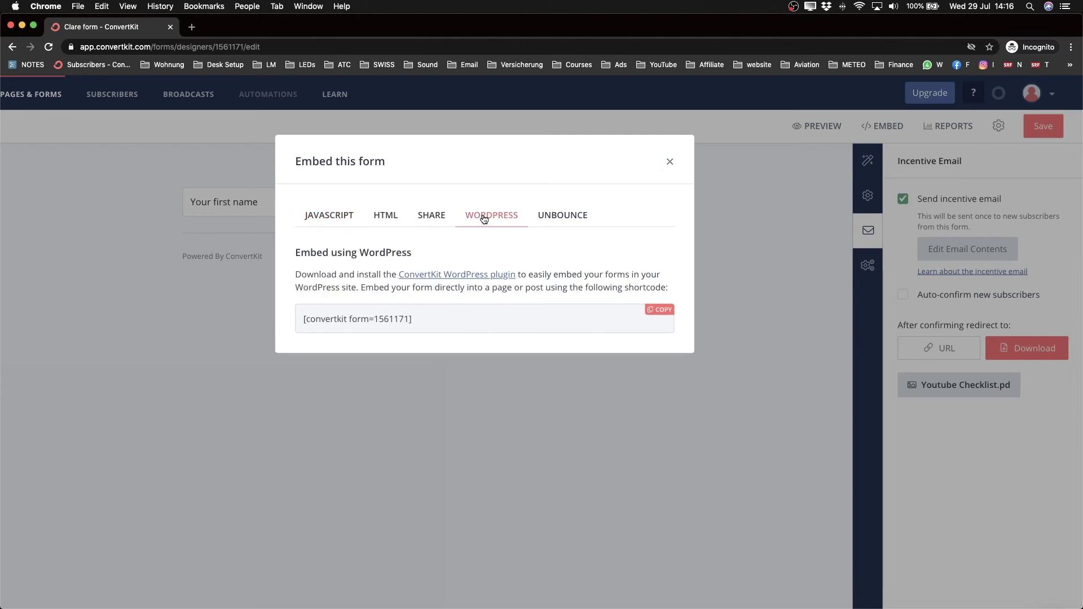
{"action": "left_click", "coordinate": [330, 219]}
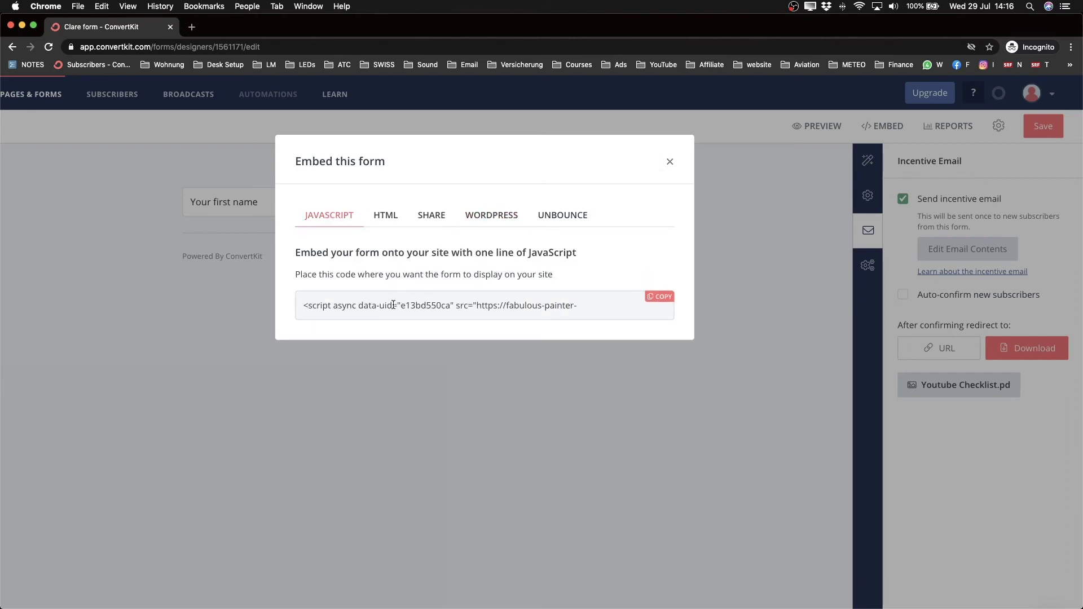
{"action": "left_click", "coordinate": [658, 300]}
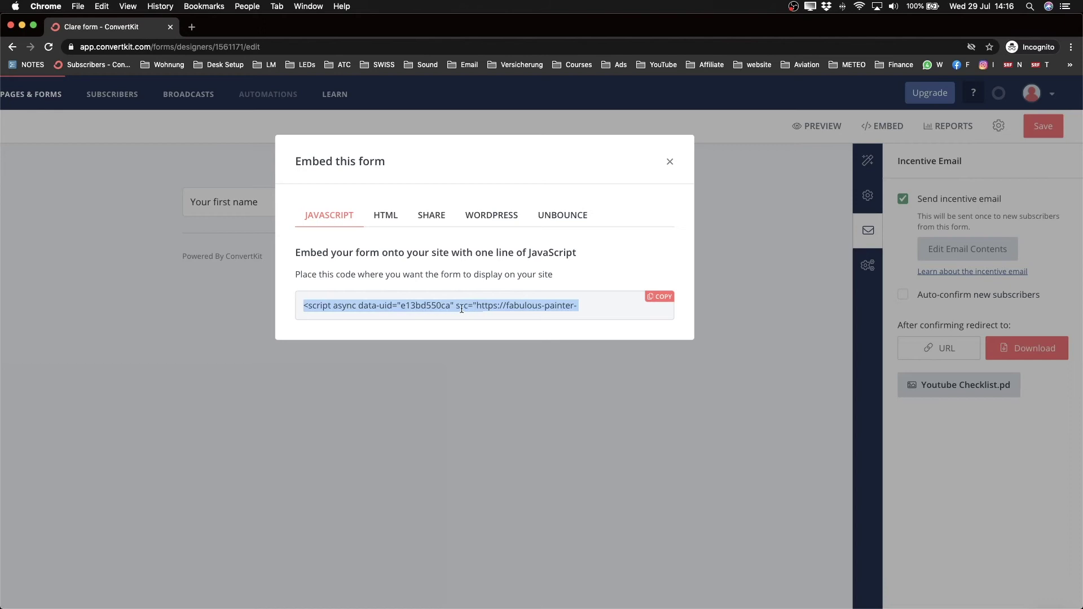
{"action": "left_click", "coordinate": [655, 300]}
{"action": "key", "text": "ctrl+Right"}
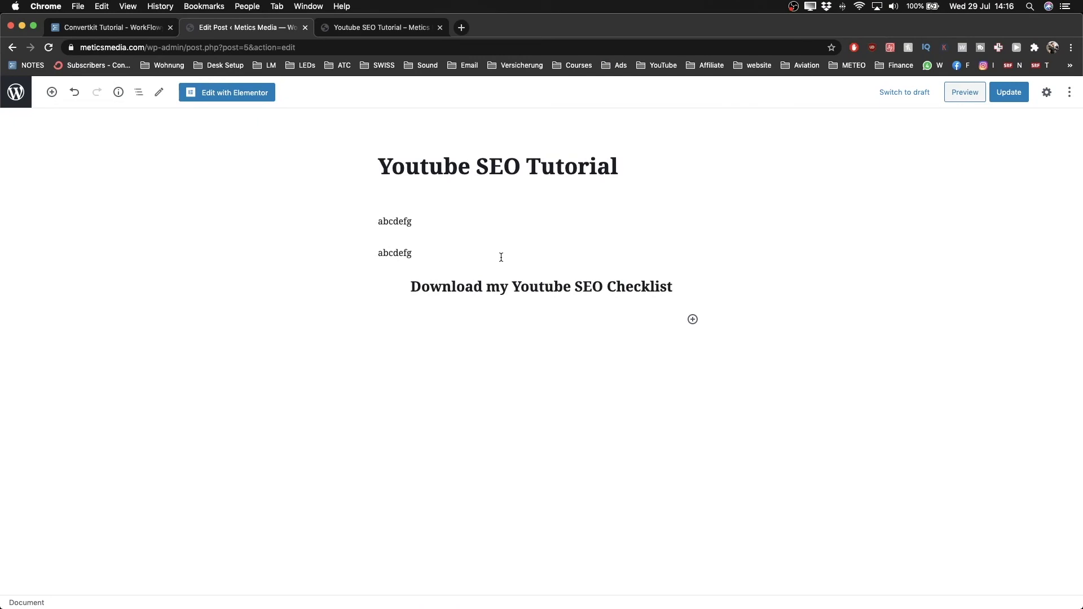
Step: Select the two abcdefg paragraphs and the checklist heading text to review the post
{"action": "left_click", "coordinate": [507, 326]}
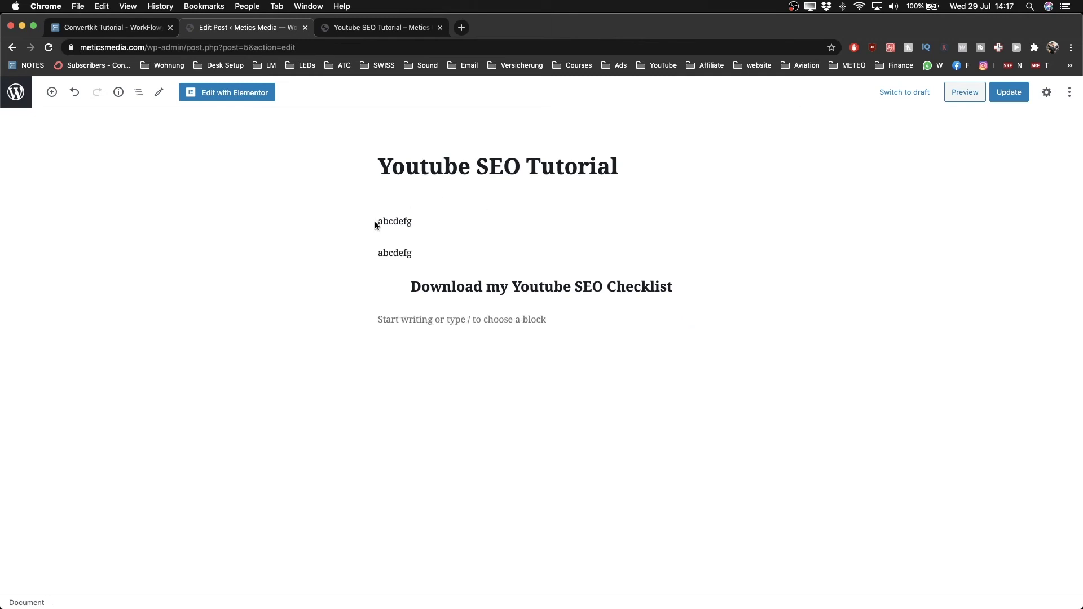
{"action": "left_click_drag", "start_coordinate": [378, 220], "coordinate": [438, 249]}
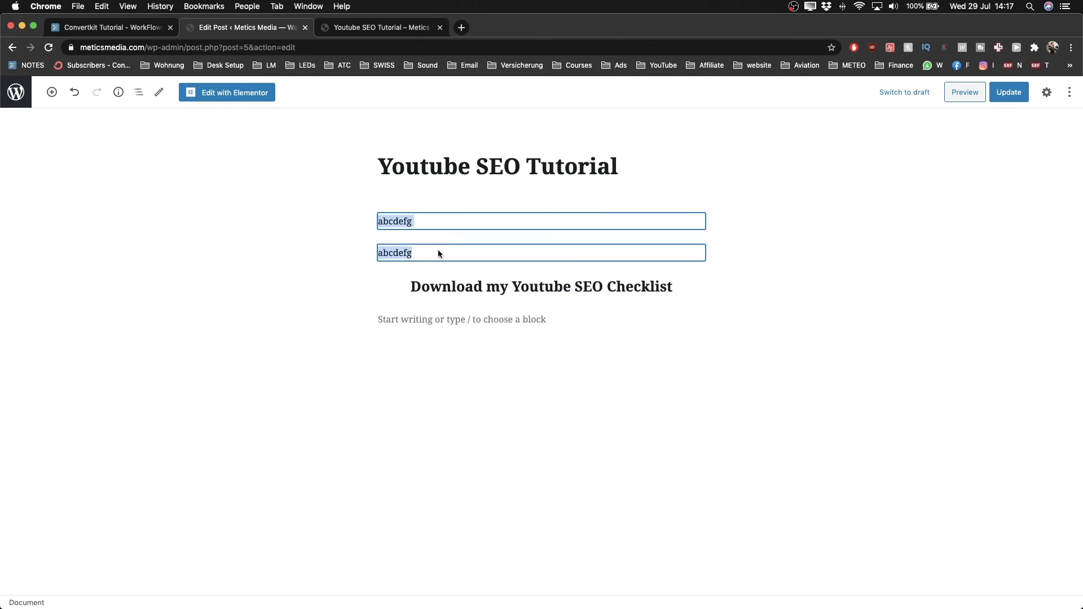
{"action": "left_click", "coordinate": [442, 252]}
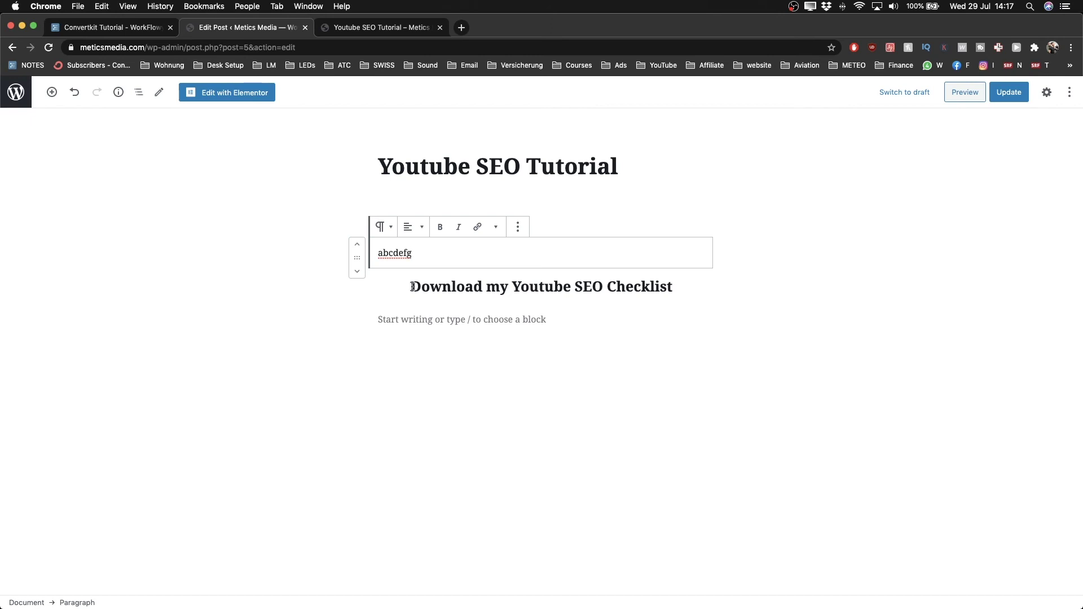
{"action": "left_click_drag", "start_coordinate": [412, 286], "coordinate": [636, 283]}
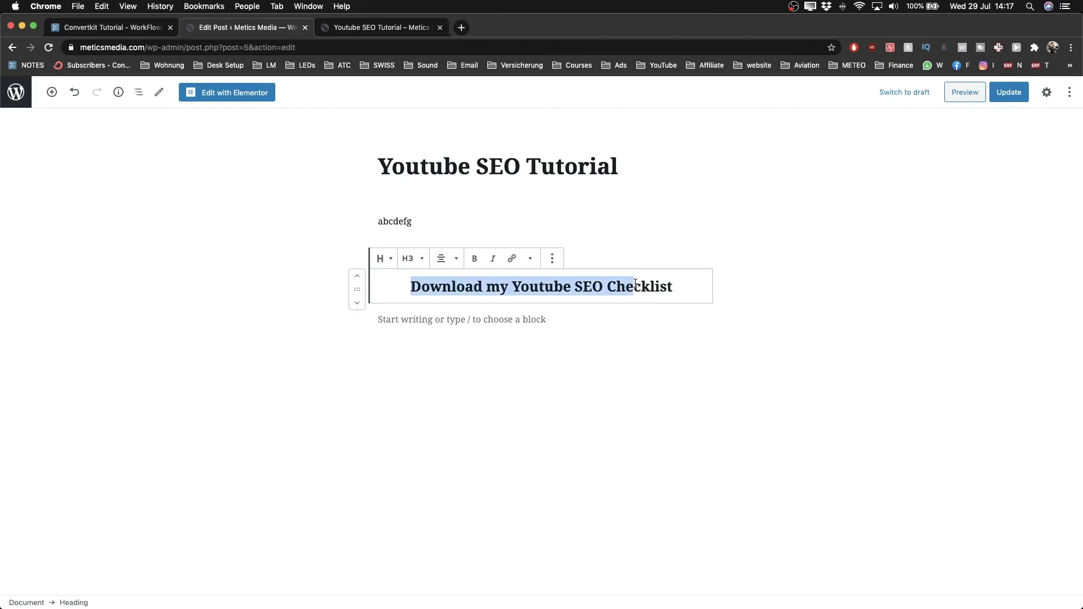
Step: Enter 999 in the empty paragraph beneath the Youtube SEO Checklist heading
{"action": "left_click", "coordinate": [440, 320]}
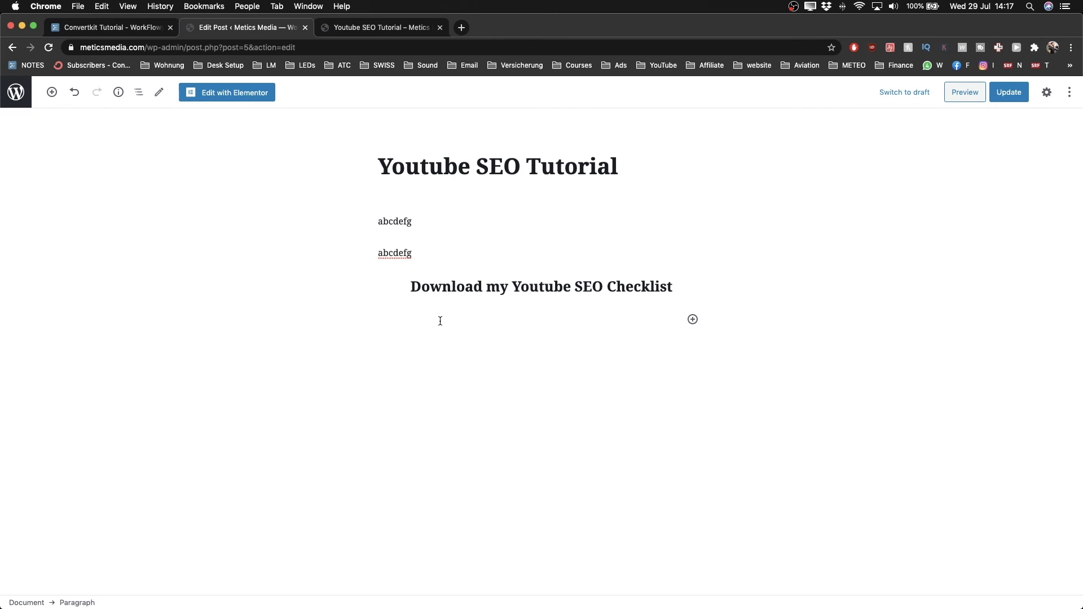
{"action": "type", "text": "999"}
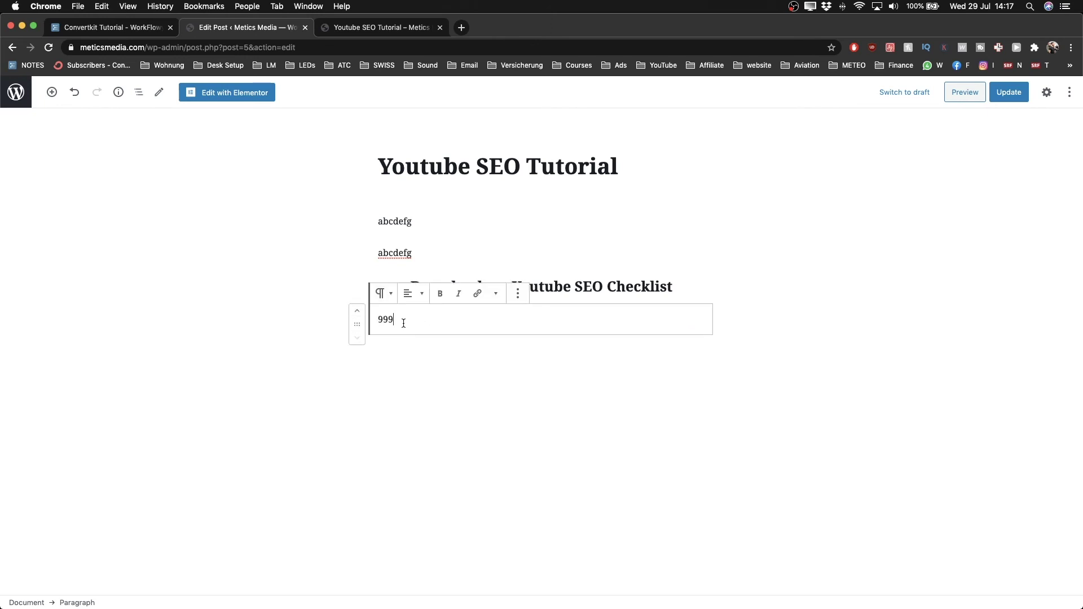
{"action": "left_click", "coordinate": [787, 259]}
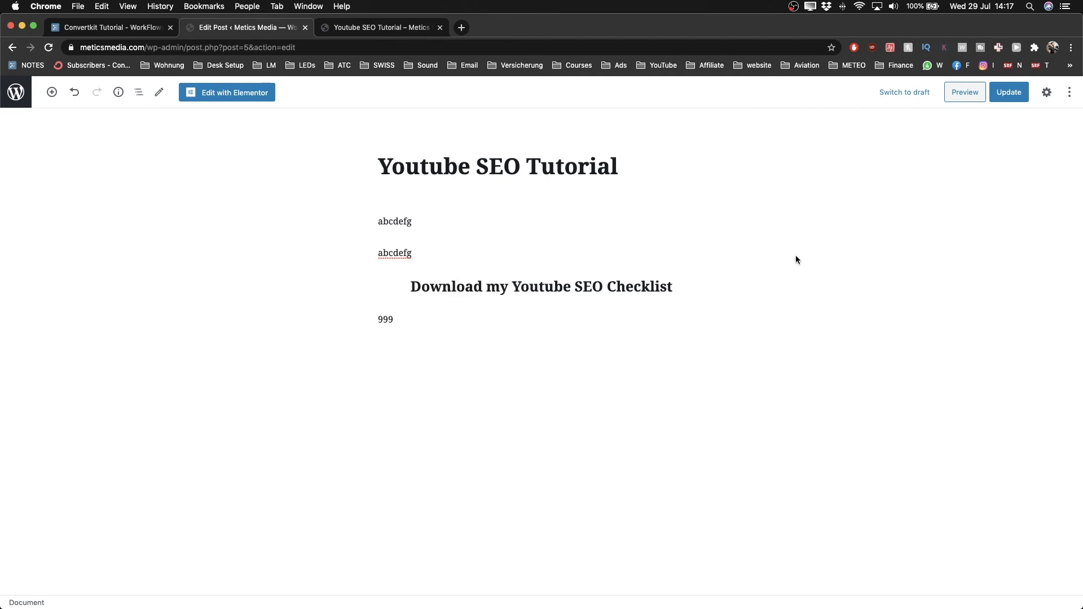
{"action": "left_click", "coordinate": [1070, 93]}
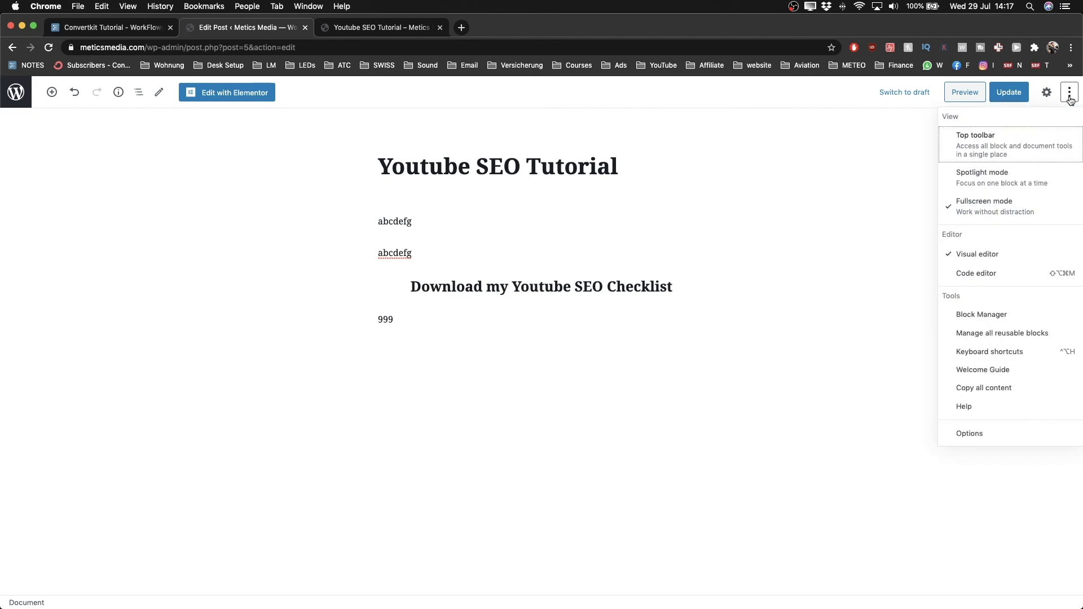
Step: Switch the post to the Code editor and select the 999 placeholder in the markup
{"action": "scroll", "coordinate": [1019, 279], "scroll_direction": "up", "scroll_amount": 3}
{"action": "scroll", "coordinate": [1021, 281], "scroll_direction": "right", "scroll_amount": 2}
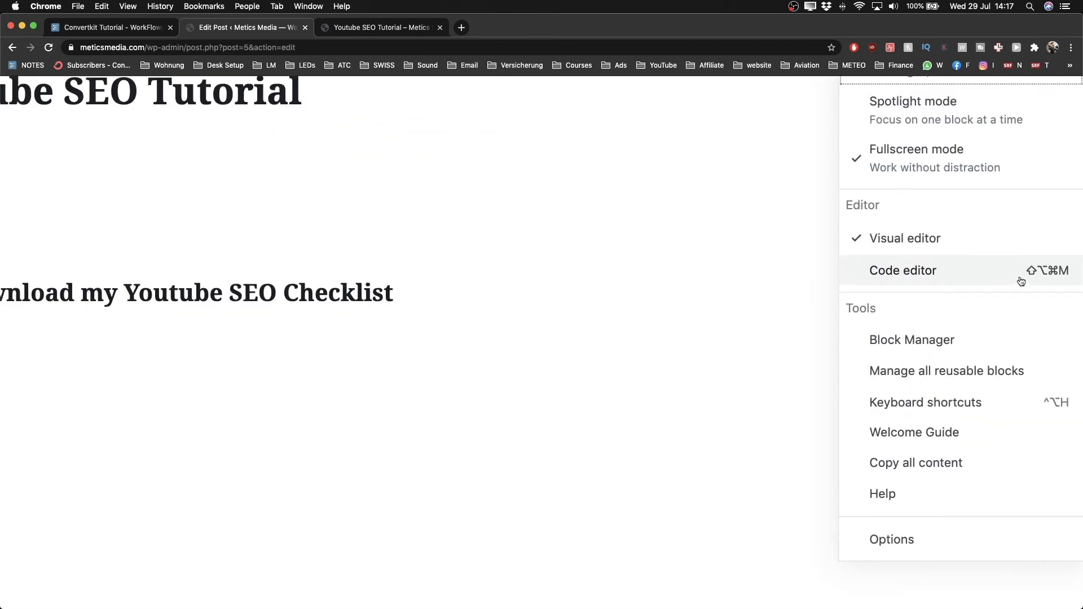
{"action": "left_click", "coordinate": [929, 276]}
{"action": "scroll", "coordinate": [929, 277], "scroll_direction": "down", "scroll_amount": 5}
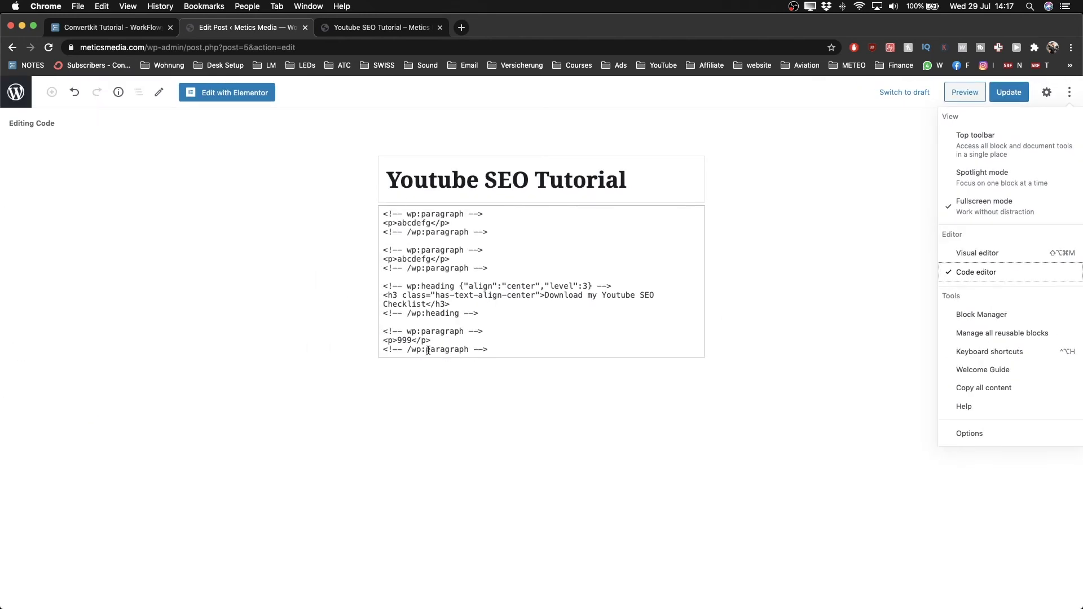
{"action": "scroll", "coordinate": [402, 349], "scroll_direction": "up", "scroll_amount": 5}
{"action": "left_click_drag", "start_coordinate": [390, 329], "coordinate": [418, 329]}
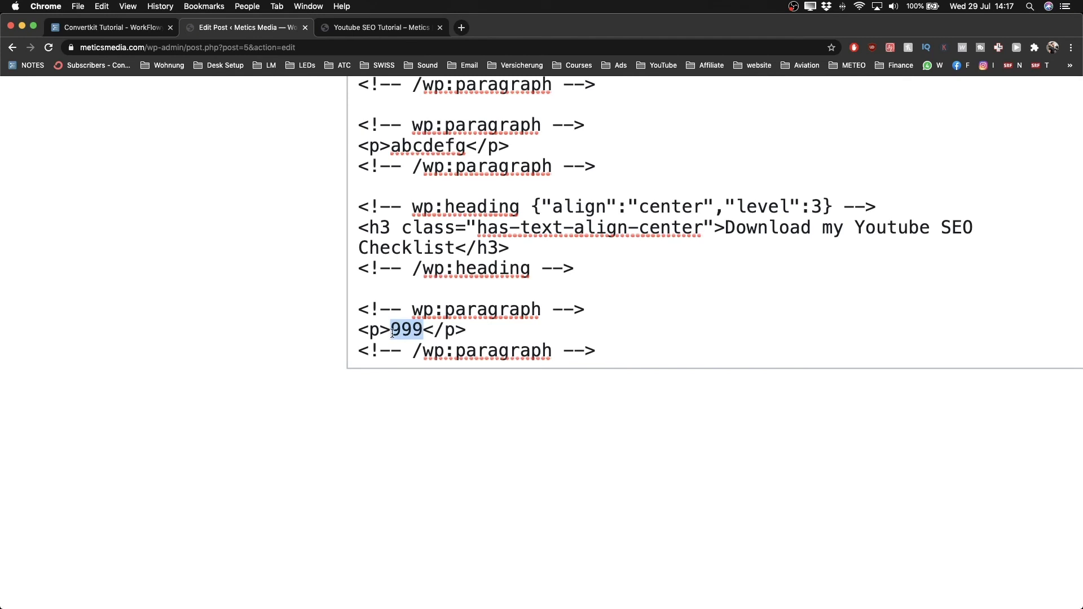
Step: Paste the ConvertKit embed script over the 999 placeholder and update the post
{"action": "scroll", "coordinate": [393, 333], "scroll_direction": "down", "scroll_amount": 3}
{"action": "right_click", "coordinate": [407, 326]}
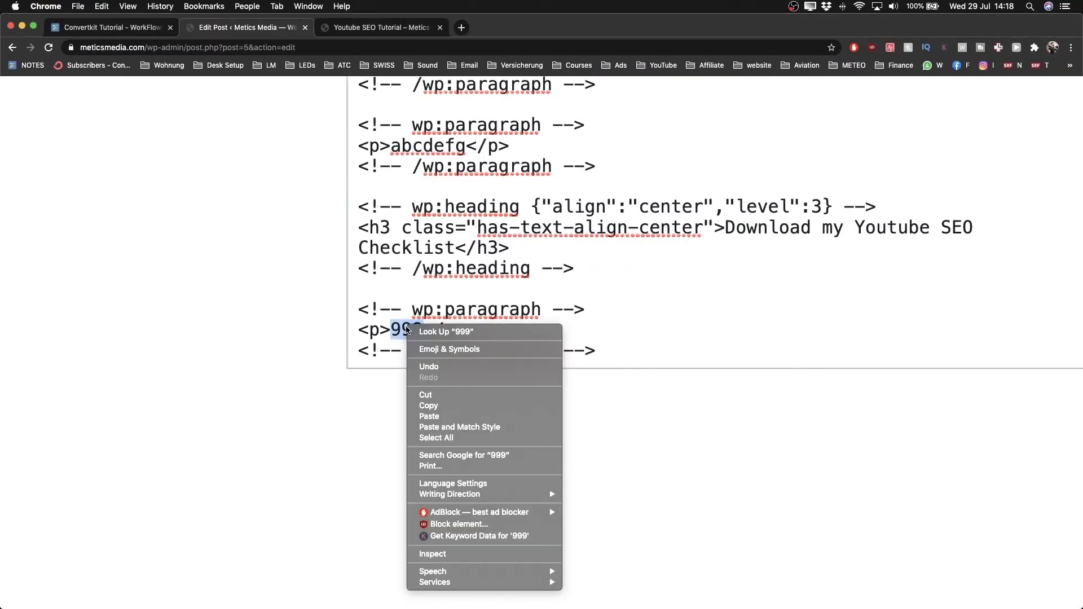
{"action": "left_click", "coordinate": [428, 416]}
{"action": "key", "text": "super+0"}
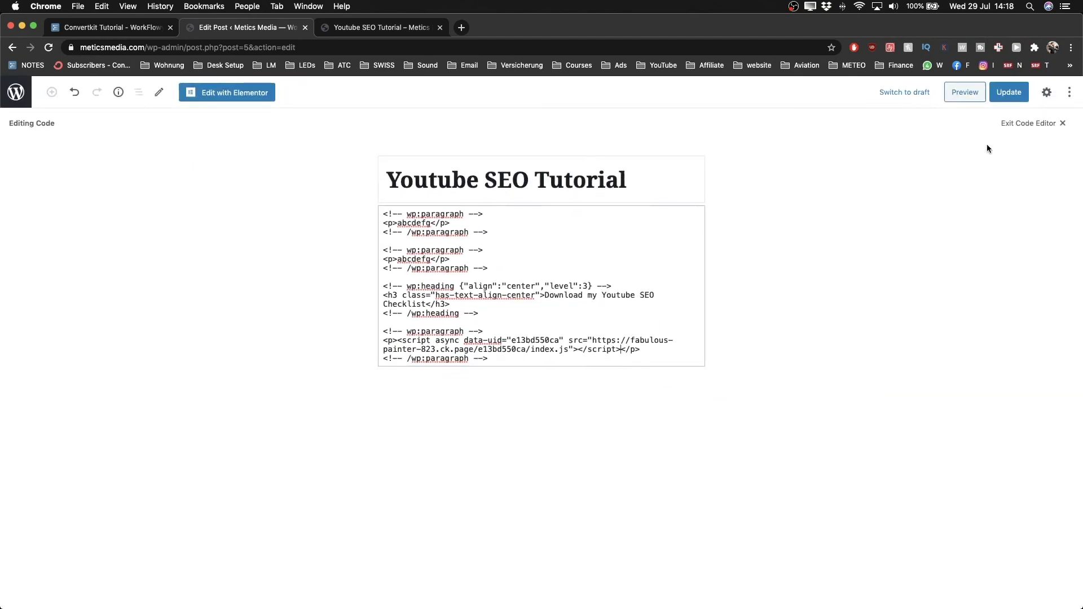
{"action": "left_click", "coordinate": [1009, 95]}
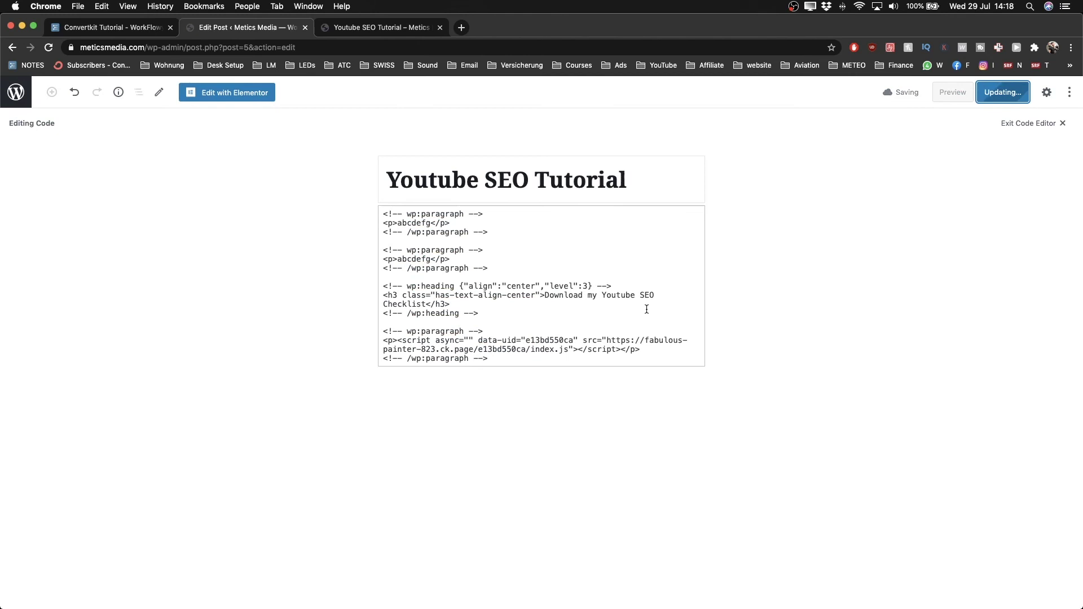
Step: Check the 'Youtube SEO Tutorial' preview tab, then regenerate the preview from Edit Post
{"action": "left_click", "coordinate": [381, 29]}
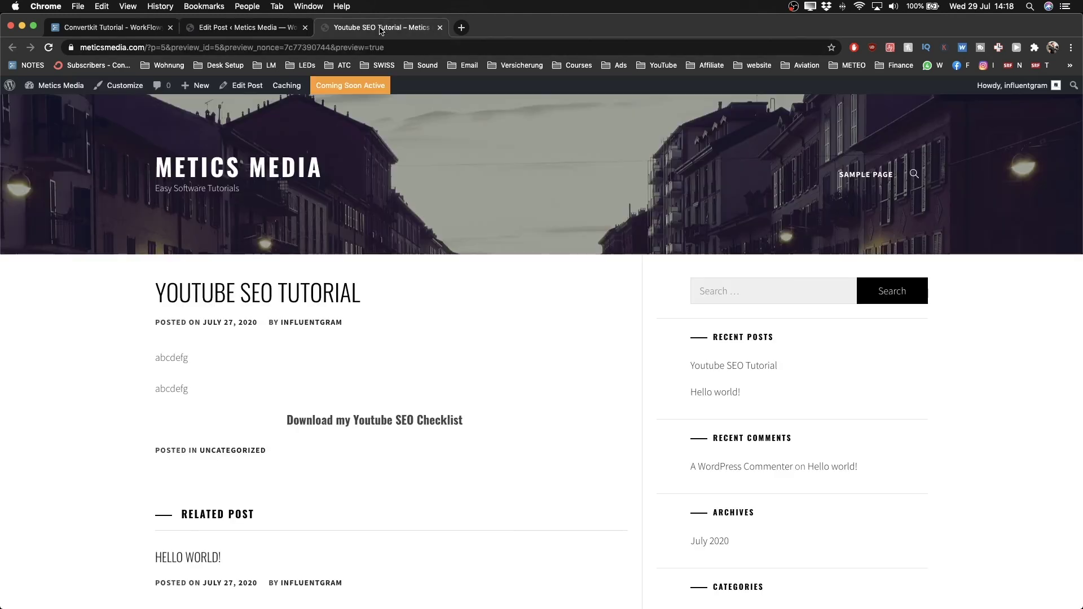
{"action": "scroll", "coordinate": [231, 377], "scroll_direction": "up", "scroll_amount": 5}
{"action": "scroll", "coordinate": [232, 377], "scroll_direction": "down", "scroll_amount": 3}
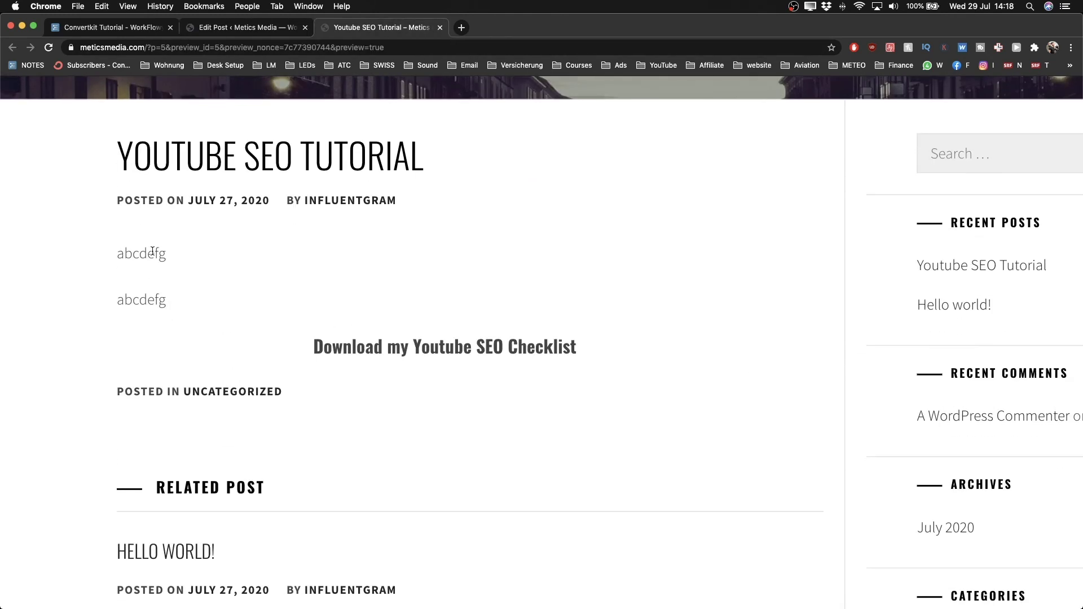
{"action": "left_click_drag", "start_coordinate": [109, 224], "coordinate": [582, 341]}
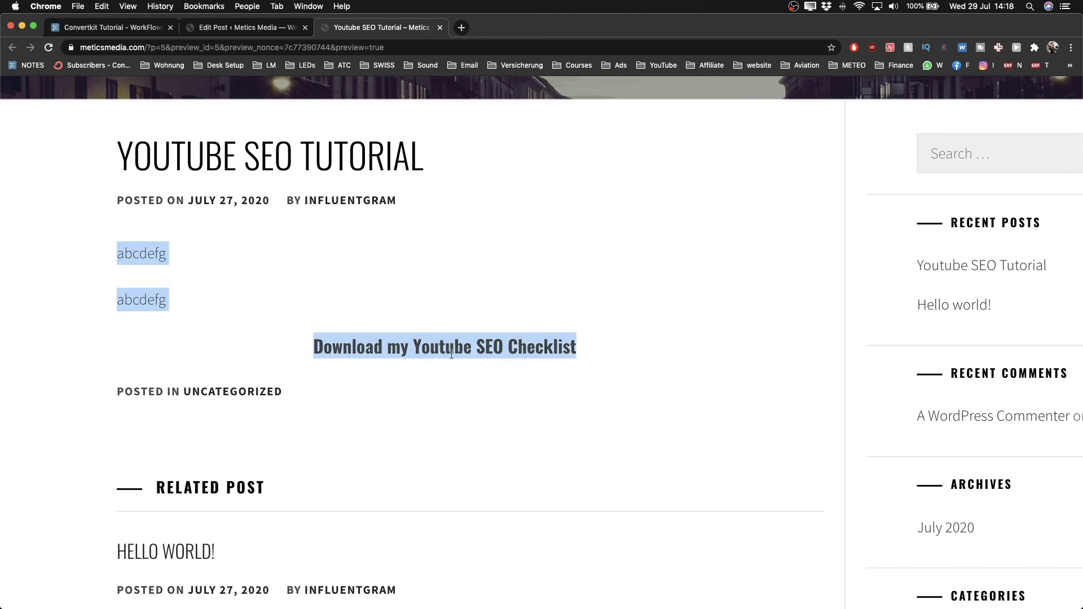
{"action": "left_click", "coordinate": [377, 349]}
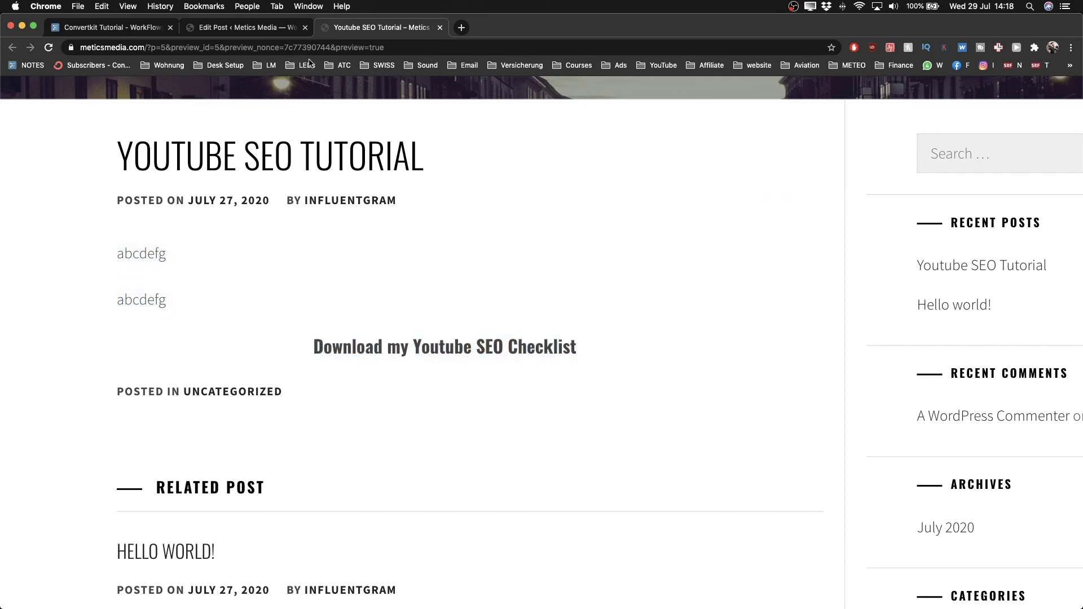
{"action": "left_click", "coordinate": [248, 27]}
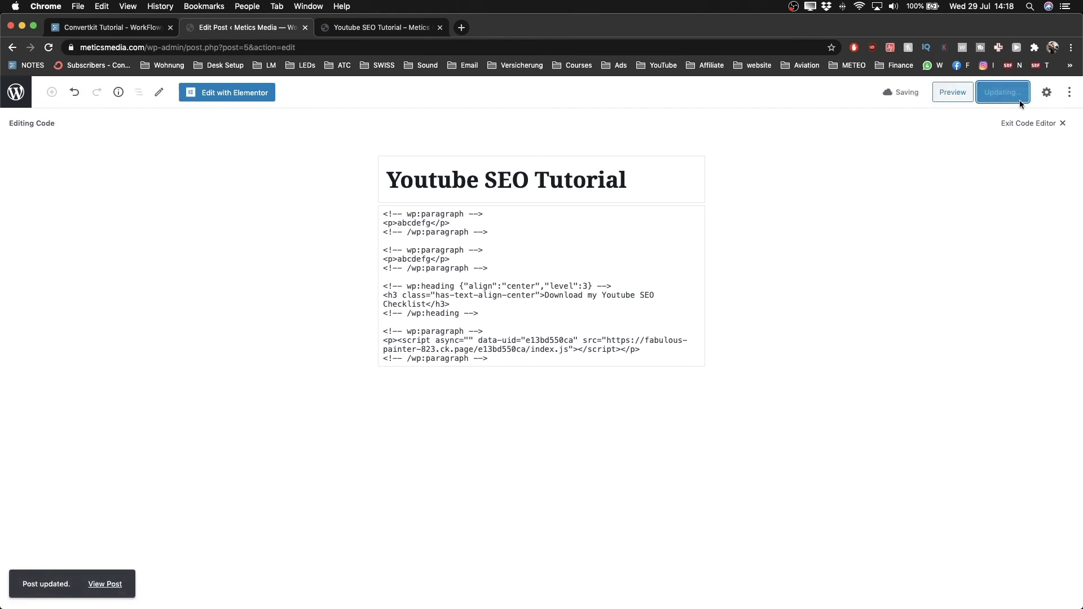
{"action": "left_click", "coordinate": [952, 94]}
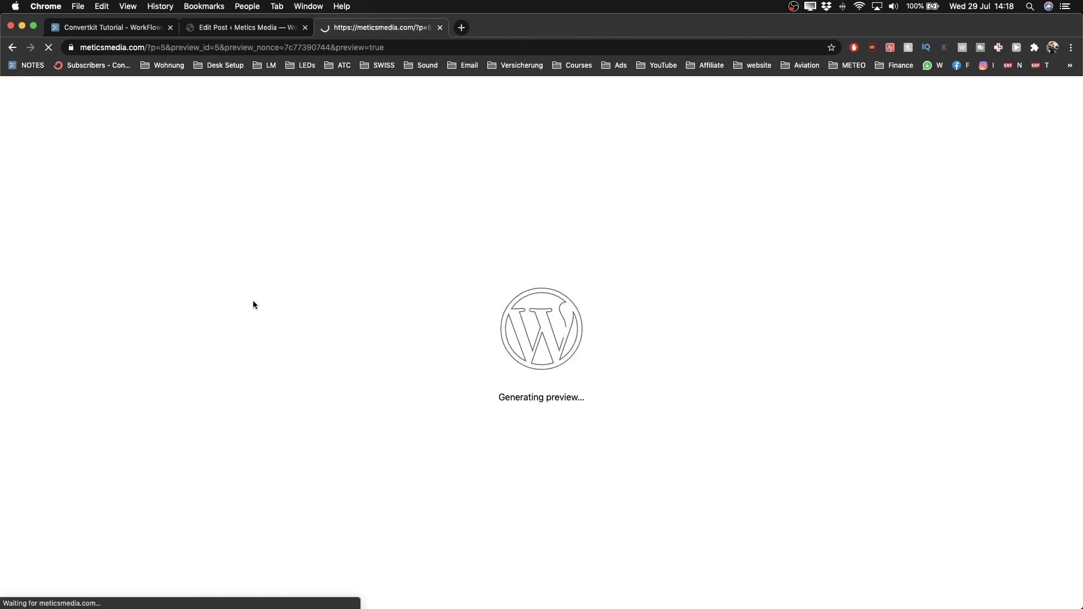
Step: Enter a test email address into the ConvertKit form's email field
{"action": "scroll", "coordinate": [273, 389], "scroll_direction": "down", "scroll_amount": 5}
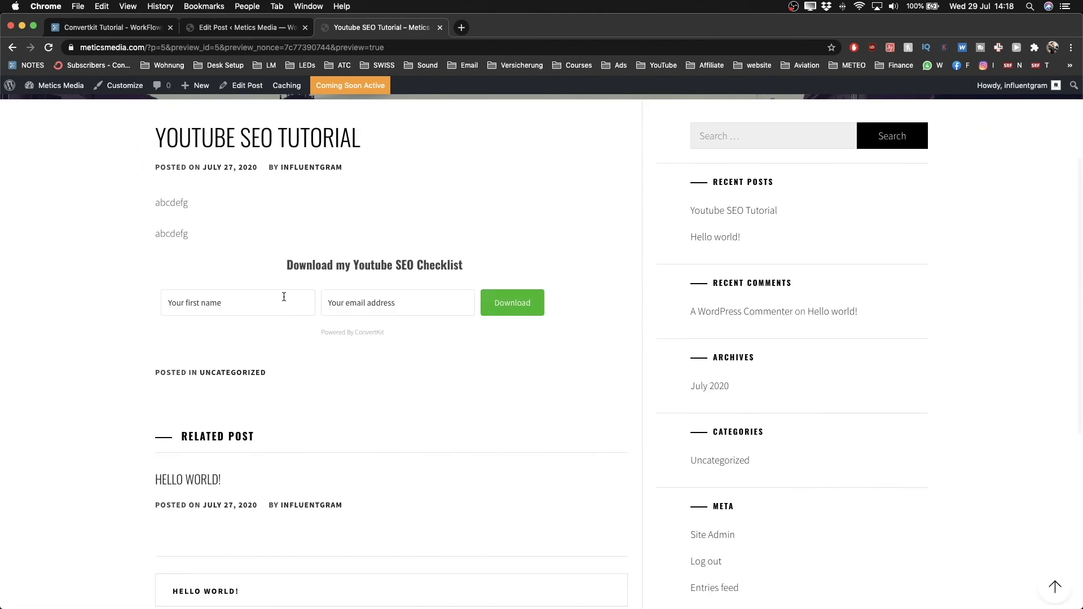
{"action": "scroll", "coordinate": [285, 297], "scroll_direction": "up", "scroll_amount": 3}
{"action": "scroll", "coordinate": [284, 297], "scroll_direction": "left", "scroll_amount": 2}
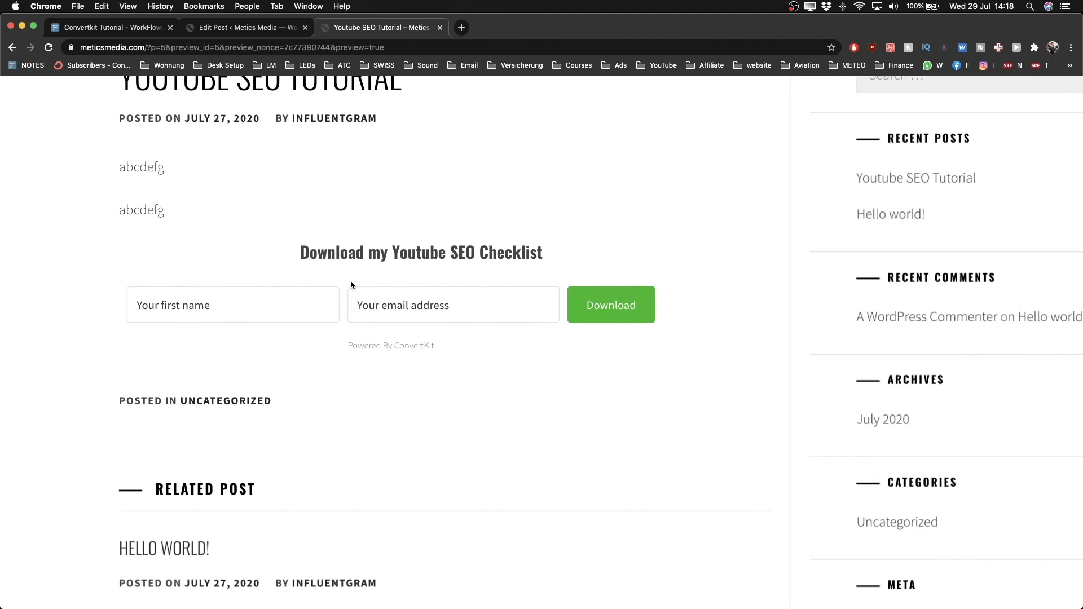
{"action": "left_click", "coordinate": [222, 297]}
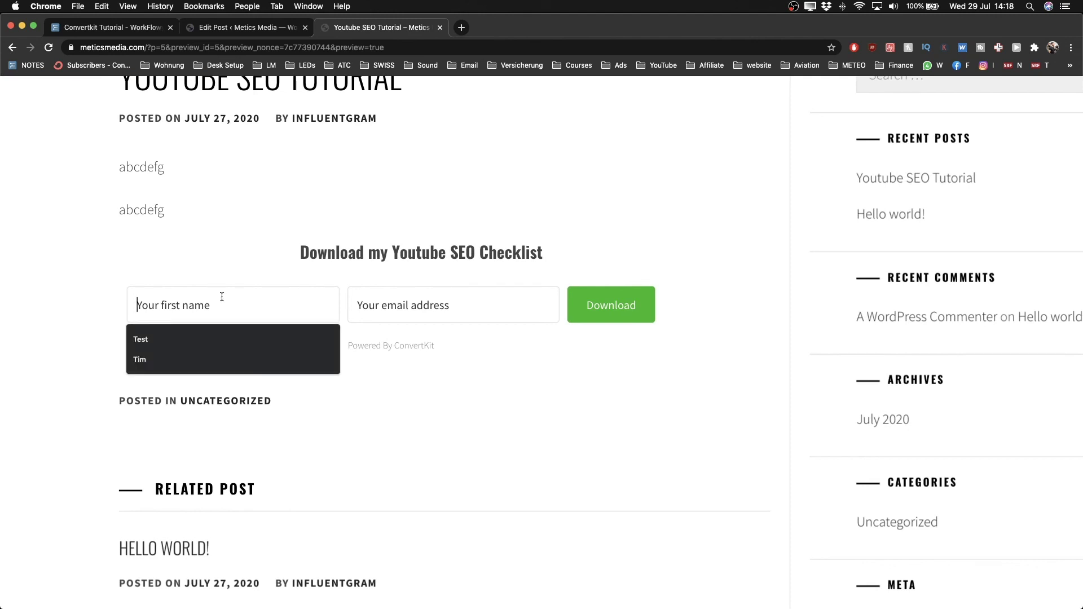
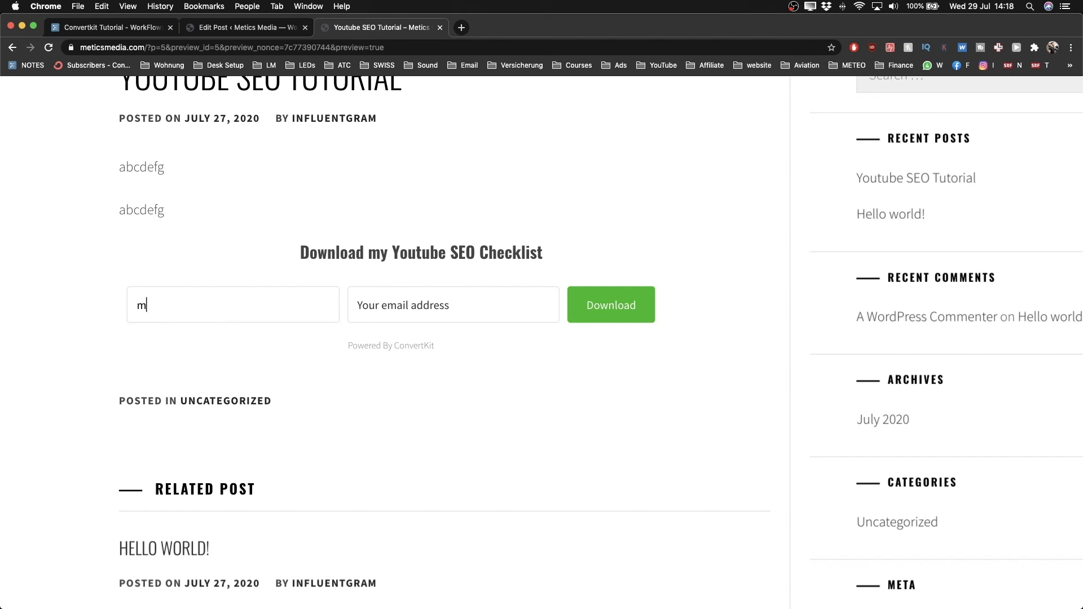
{"action": "double_click", "coordinate": [156, 305]}
{"action": "key", "text": "super+c"}
{"action": "left_click", "coordinate": [276, 303]}
{"action": "left_click_drag", "start_coordinate": [267, 303], "coordinate": [108, 306]}
{"action": "key", "text": "super+c"}
{"action": "left_click", "coordinate": [361, 305]}
{"action": "key", "text": "super+v"}
Step: Fill in a test first name, submit with Download, and check the success message
{"action": "left_click_drag", "start_coordinate": [295, 307], "coordinate": [132, 311]}
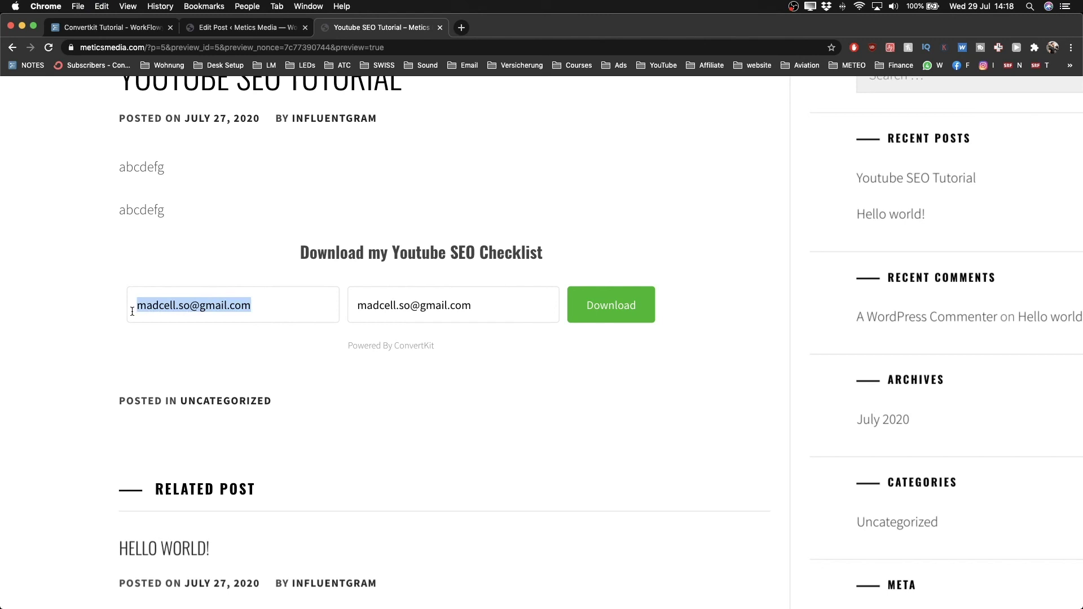
{"action": "type", "text": "Simon"}
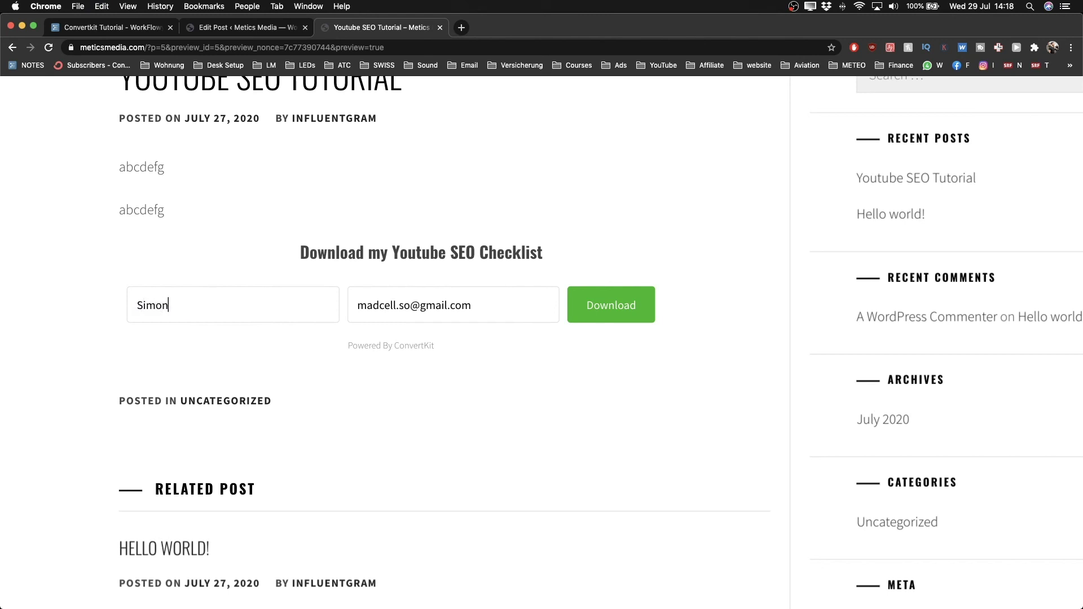
{"action": "left_click", "coordinate": [611, 315]}
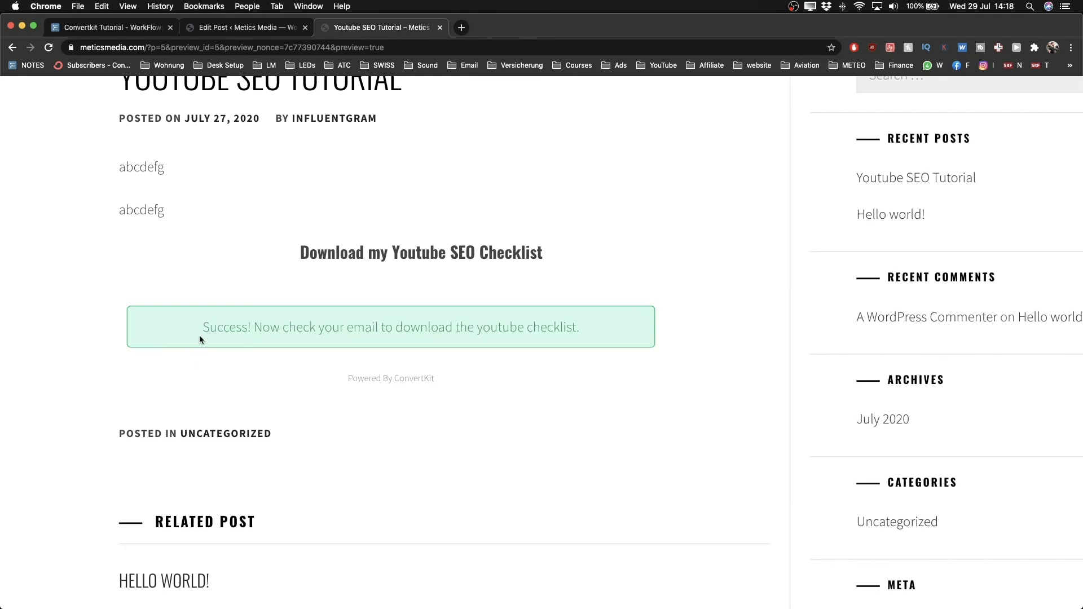
{"action": "left_click_drag", "start_coordinate": [203, 327], "coordinate": [352, 328]}
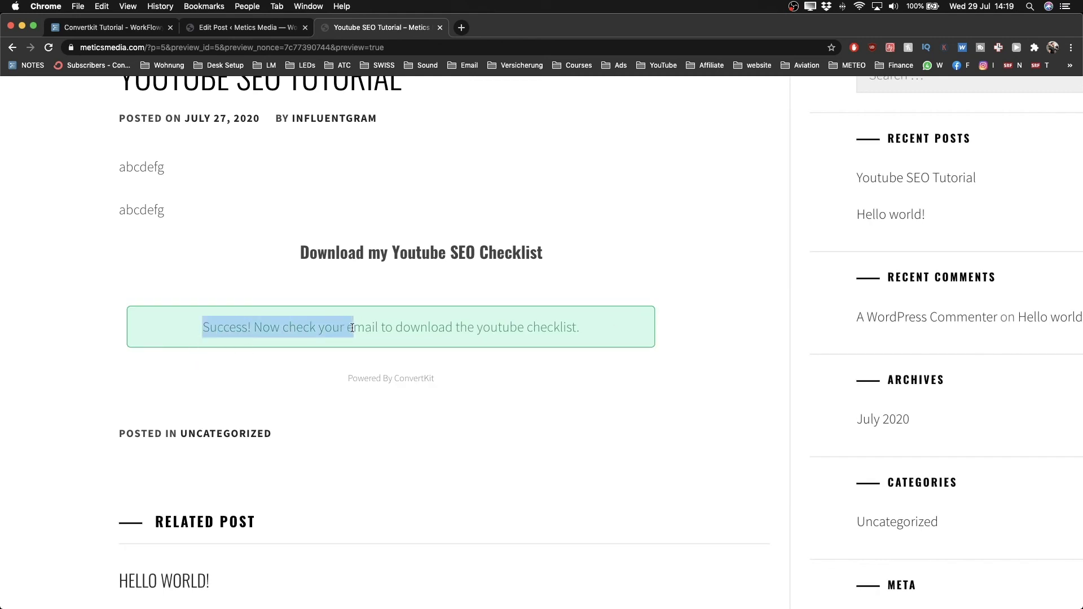
{"action": "left_click", "coordinate": [475, 331]}
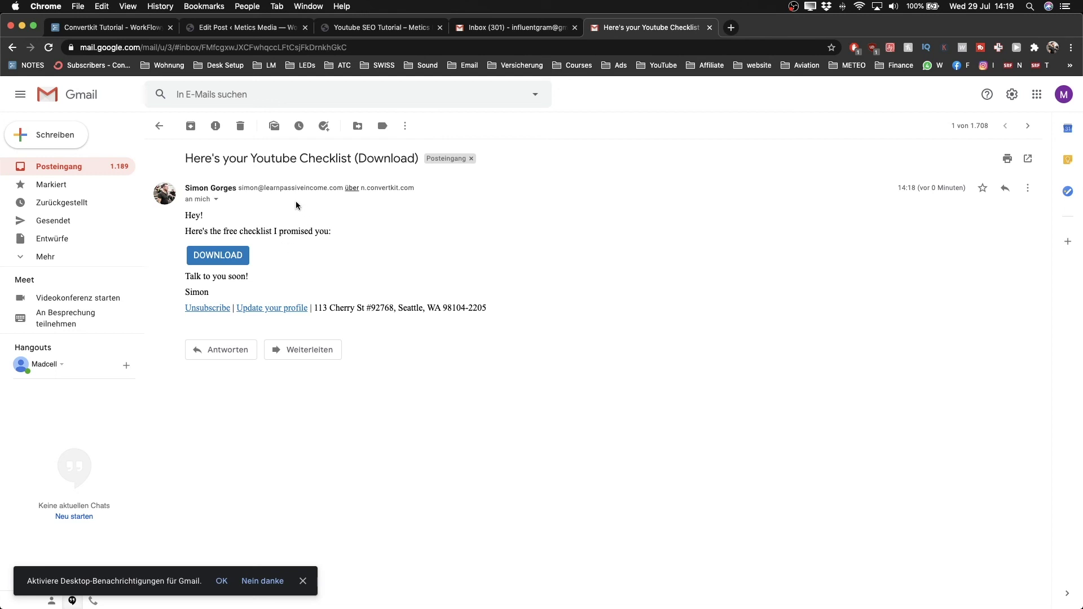
Step: Follow the email's DOWNLOAD link and scroll through the 11-page Youtube Checklist.pdf
{"action": "left_click", "coordinate": [226, 255]}
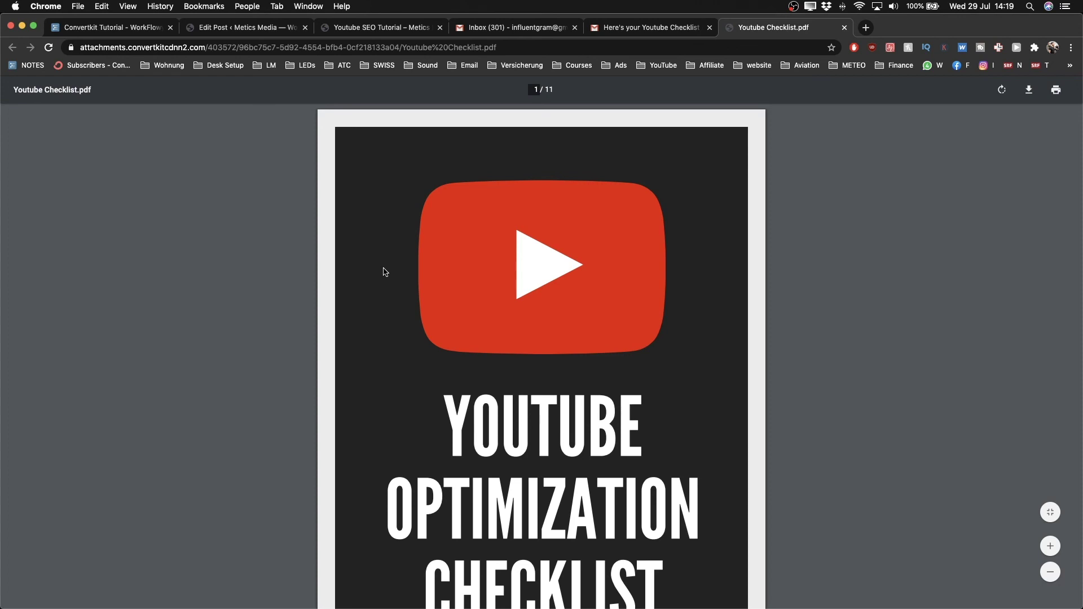
{"action": "scroll", "coordinate": [489, 279], "scroll_direction": "down", "scroll_amount": 15}
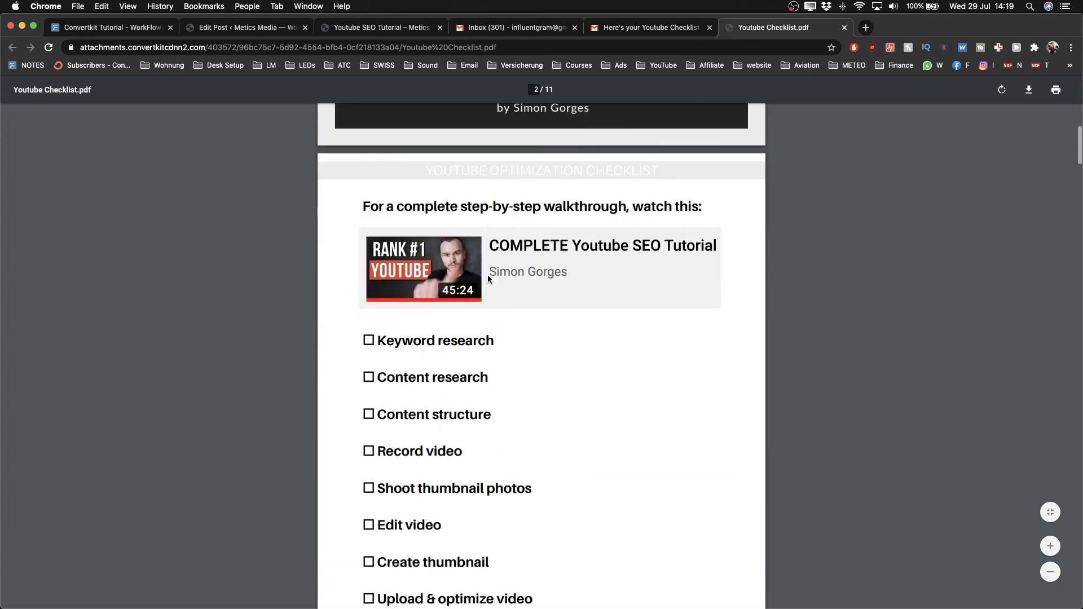
{"action": "scroll", "coordinate": [488, 279], "scroll_direction": "up", "scroll_amount": 15}
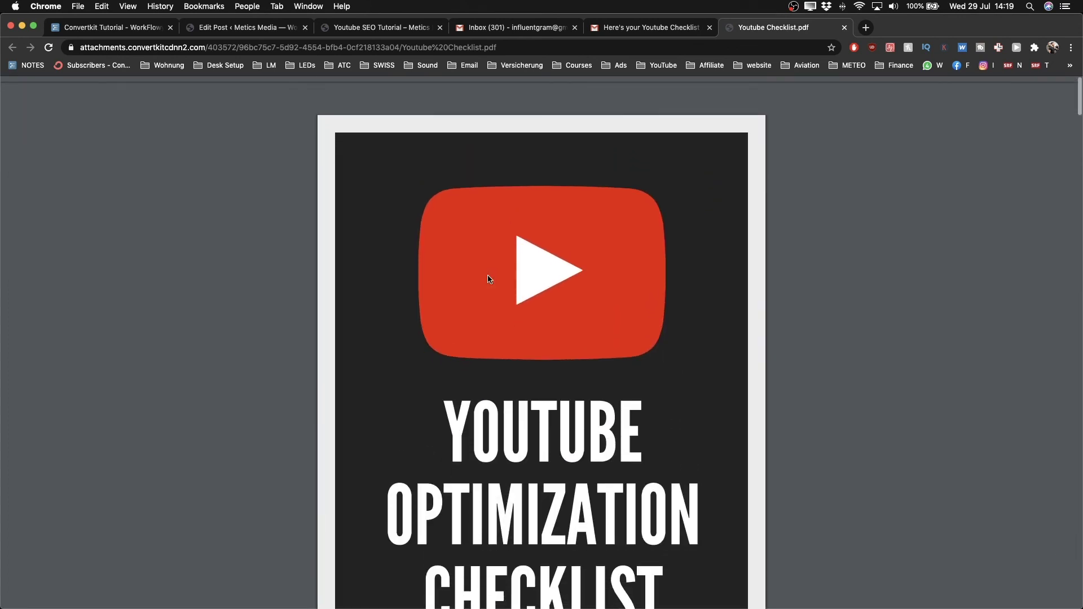
{"action": "right_click", "coordinate": [518, 275]}
{"action": "left_click", "coordinate": [886, 165]}
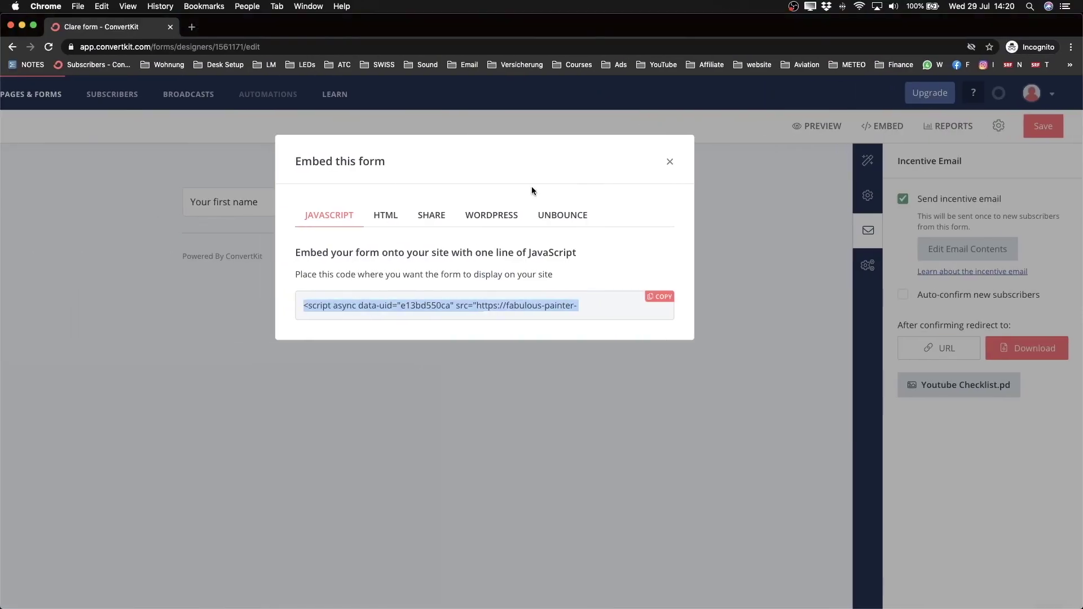
Step: Close the Embed this form dialog and go to SUBSCRIBERS
{"action": "left_click", "coordinate": [670, 162]}
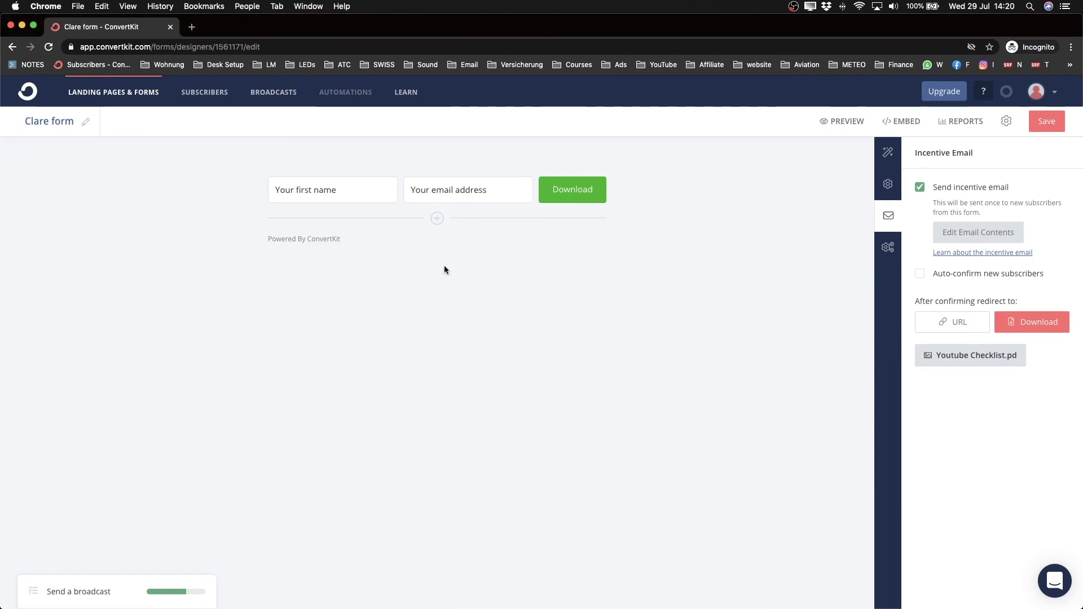
{"action": "left_click", "coordinate": [201, 98]}
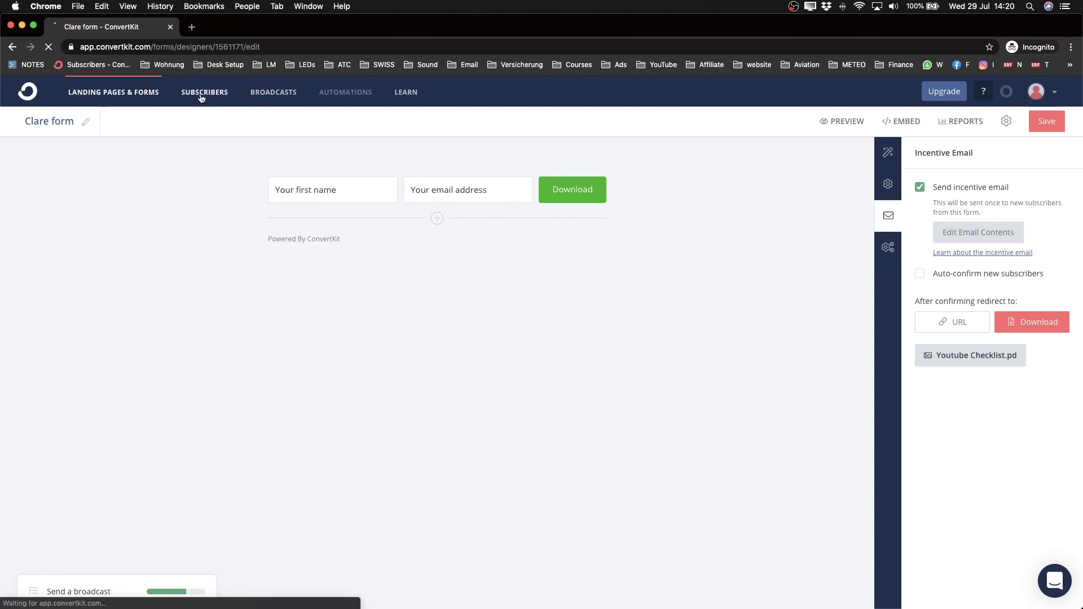
Step: Scroll to the Confirmed Subscribers list to find the new test signup among 7 entries
{"action": "scroll", "coordinate": [302, 246], "scroll_direction": "down", "scroll_amount": 2}
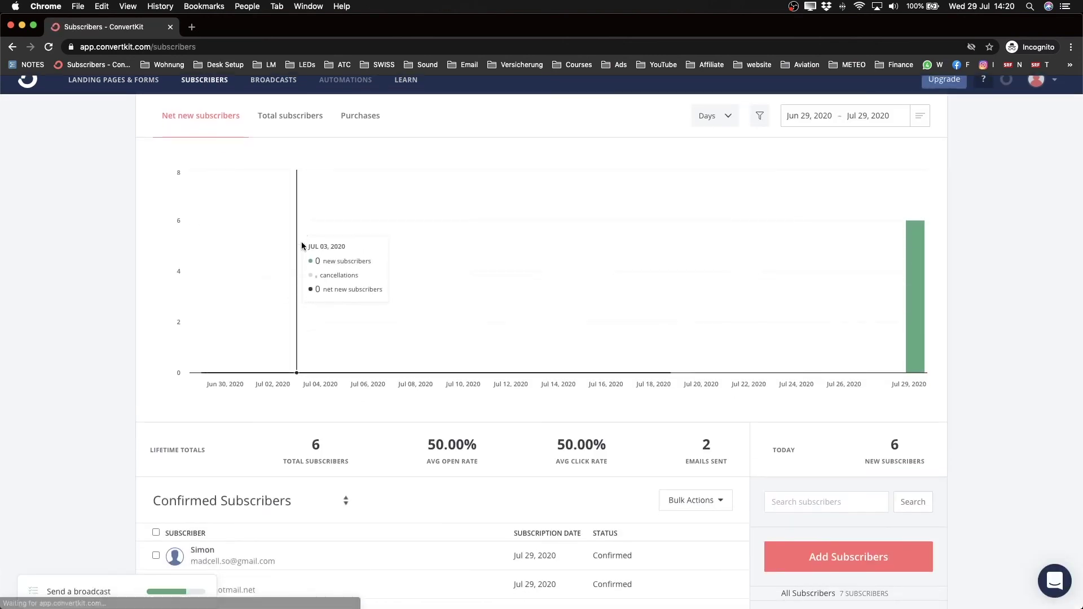
{"action": "scroll", "coordinate": [301, 246], "scroll_direction": "down", "scroll_amount": 5}
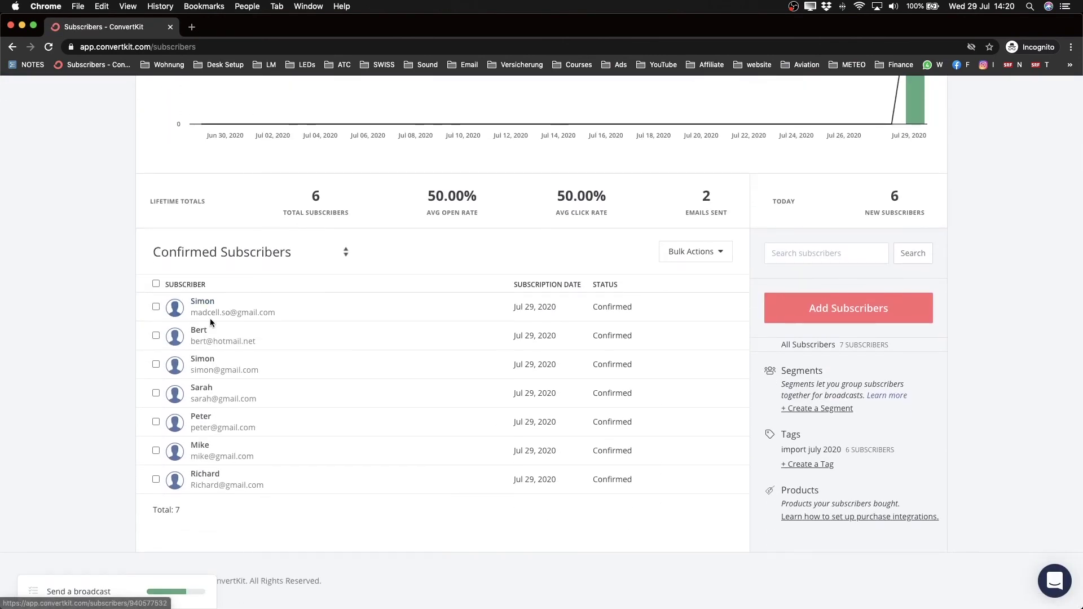
{"action": "scroll", "coordinate": [209, 318], "scroll_direction": "up", "scroll_amount": 5}
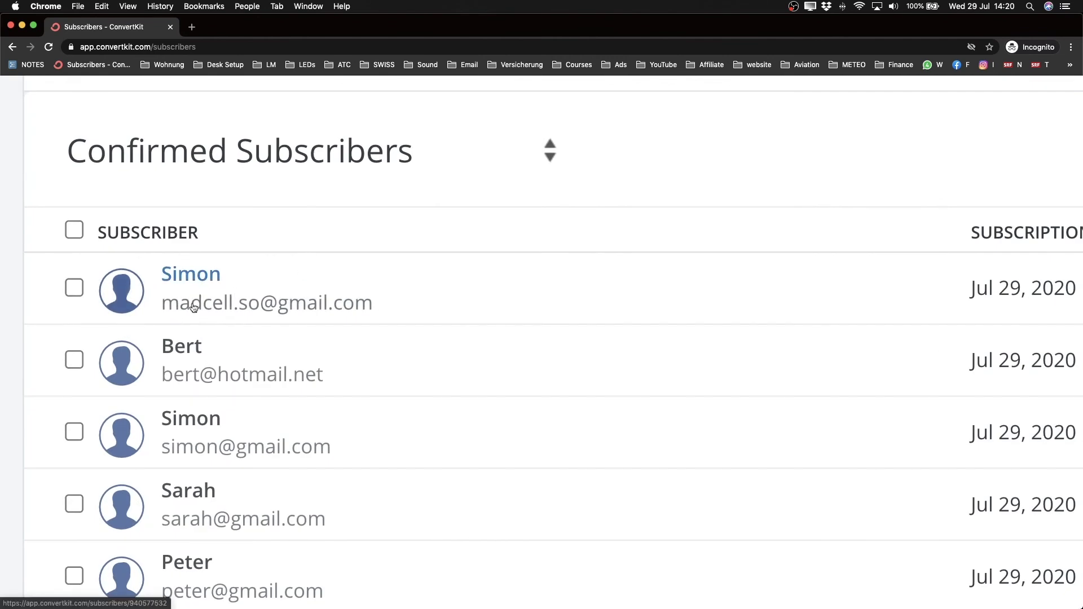
{"action": "scroll", "coordinate": [193, 308], "scroll_direction": "down", "scroll_amount": 5}
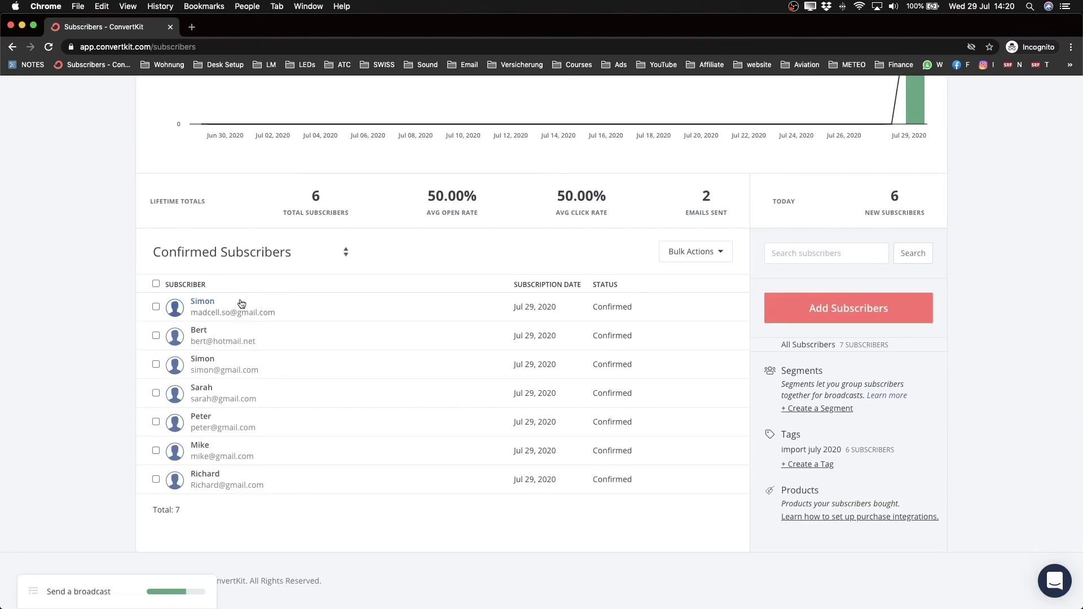
{"action": "scroll", "coordinate": [241, 304], "scroll_direction": "down", "scroll_amount": 2}
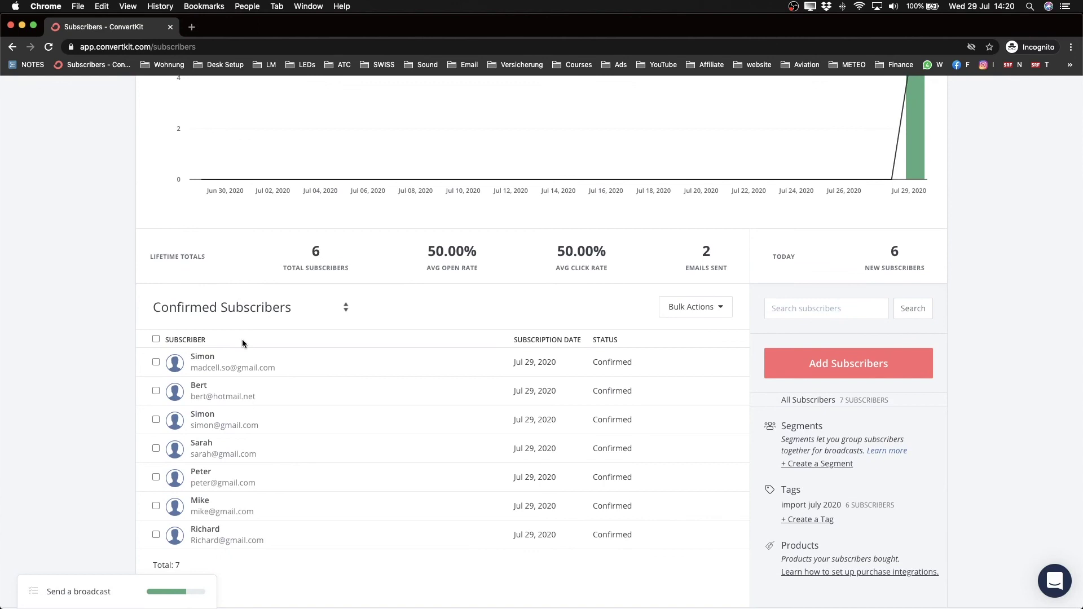
{"action": "scroll", "coordinate": [243, 339], "scroll_direction": "down", "scroll_amount": 2}
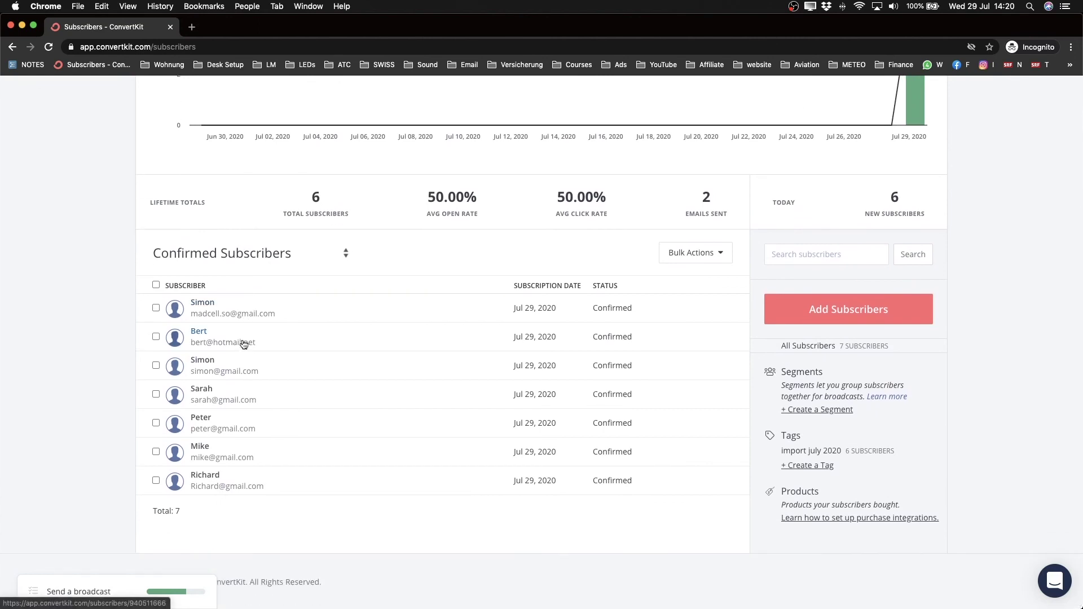